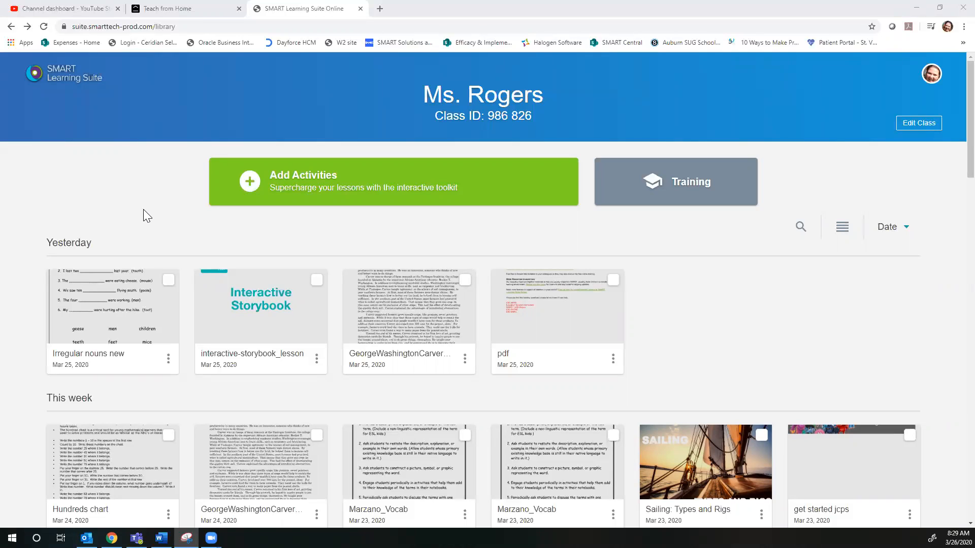
# Open the Irregular nouns new lesson for editing and preview its Handout page
pyautogui.moveTo(138, 277)
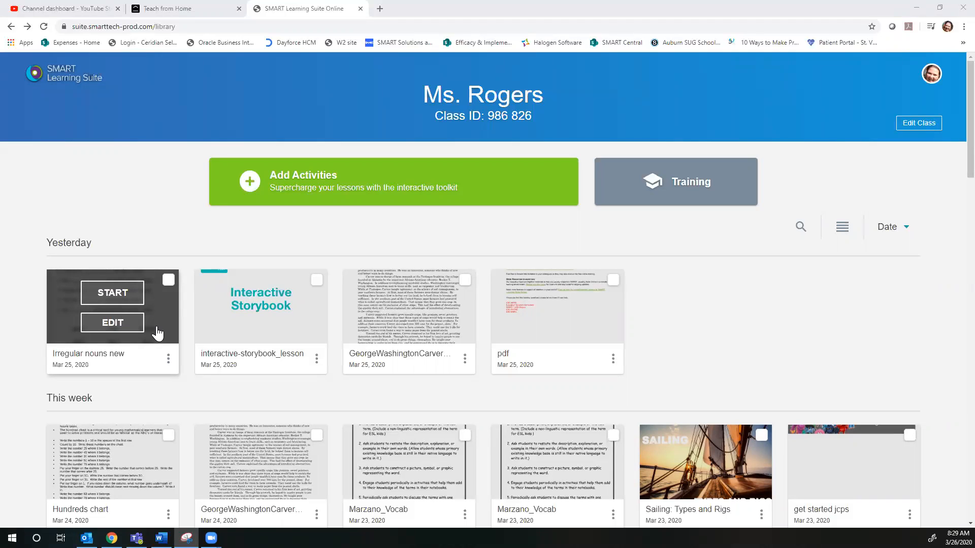
pyautogui.click(126, 335)
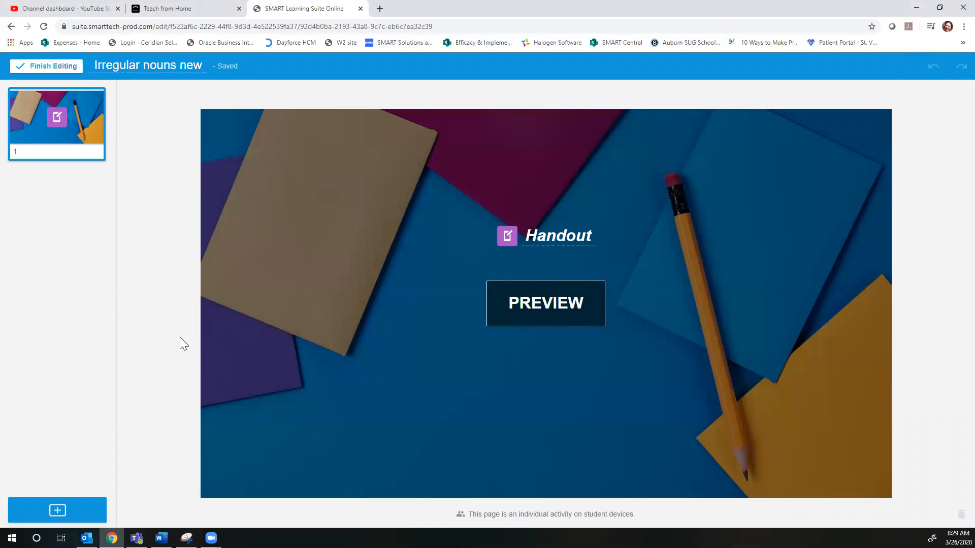
pyautogui.click(548, 309)
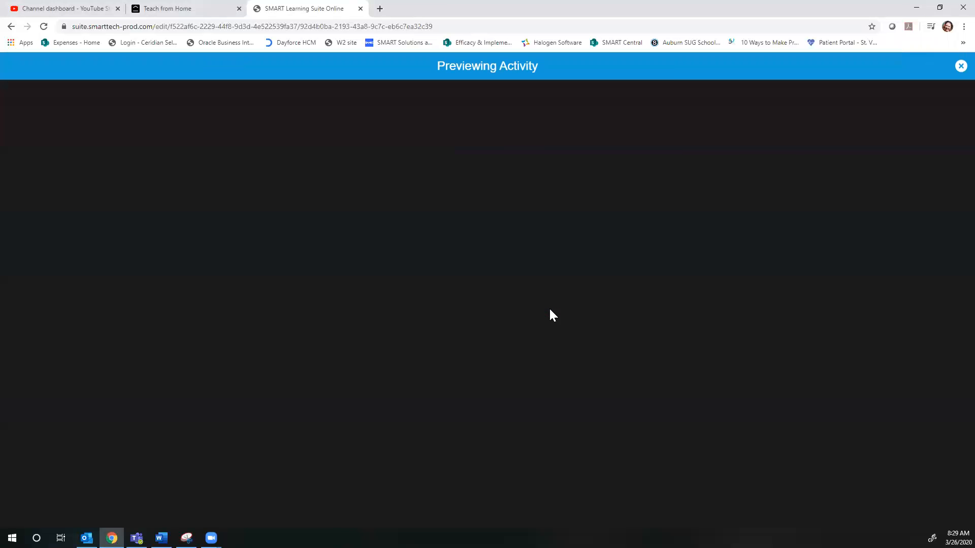
pyautogui.click(960, 66)
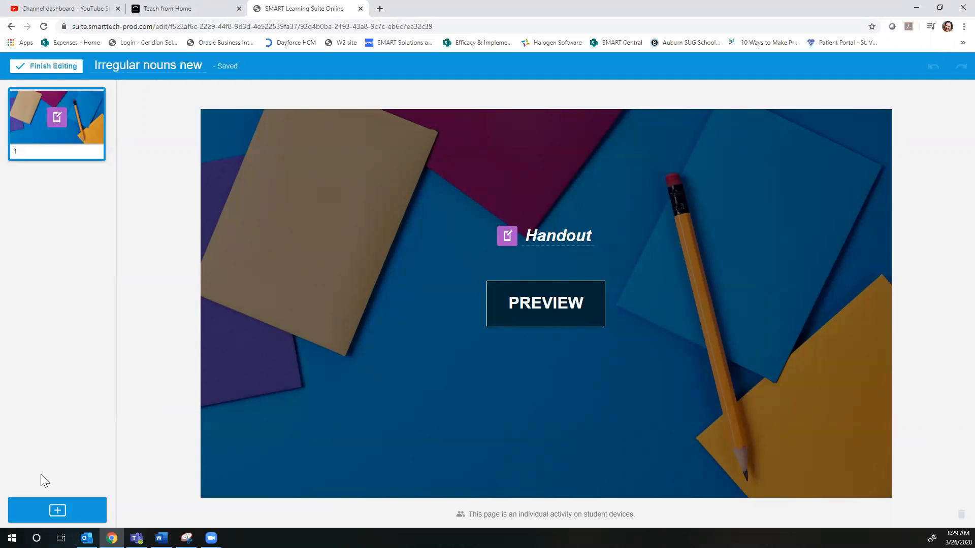
# Search YouTube for "irregular nouns singular and plural" and add the 7ESL Learning English video on irregular plural nouns to the lesson
pyautogui.click(57, 513)
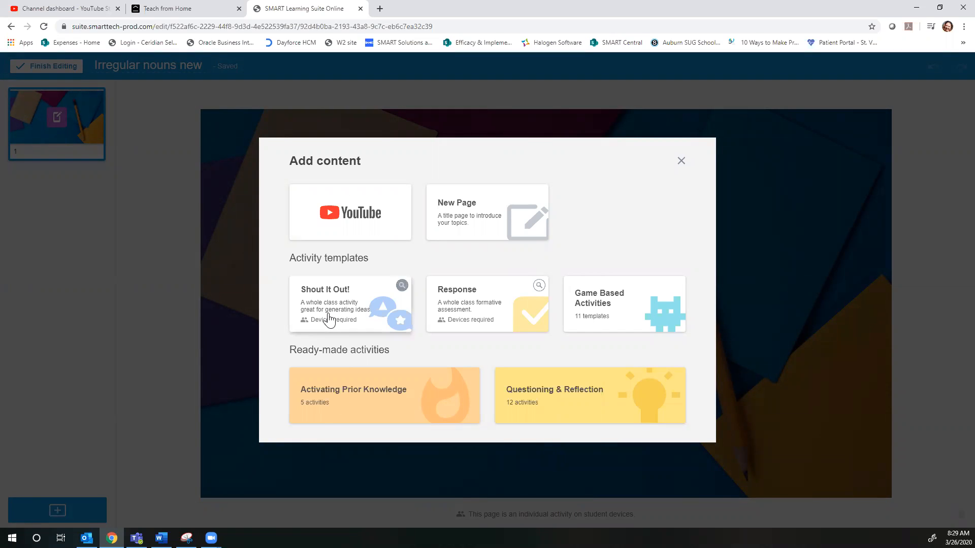
pyautogui.click(346, 227)
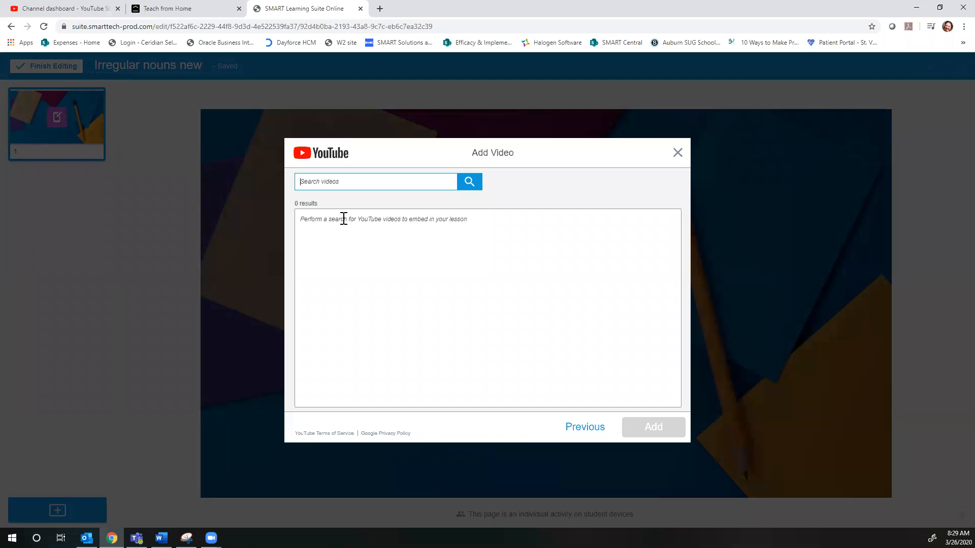
pyautogui.write('irre')
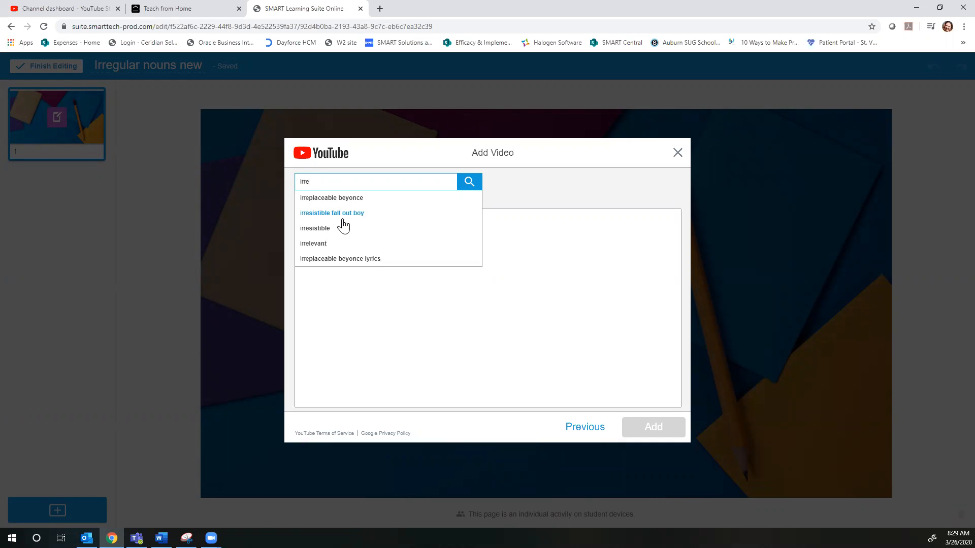
pyautogui.write('gualr nouns')
pyautogui.click(342, 218)
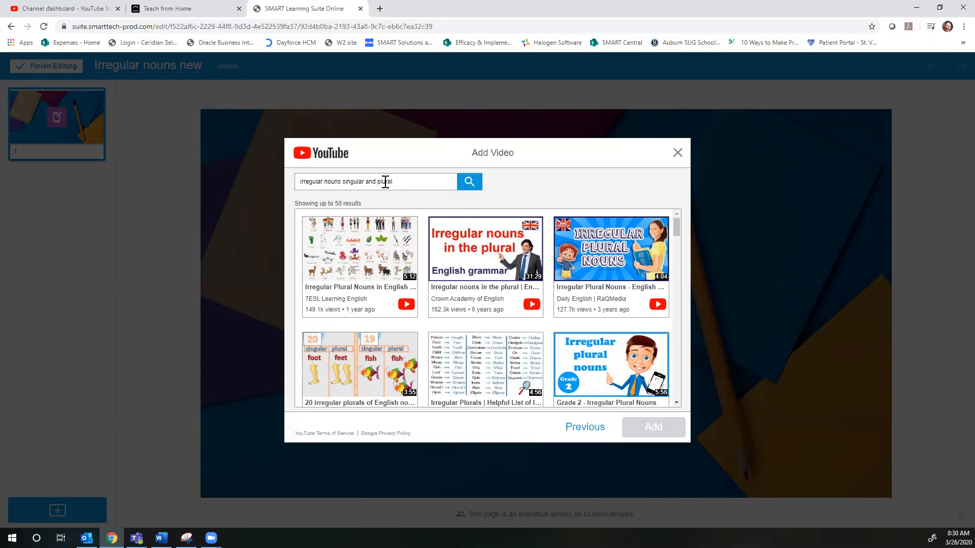
pyautogui.click(336, 301)
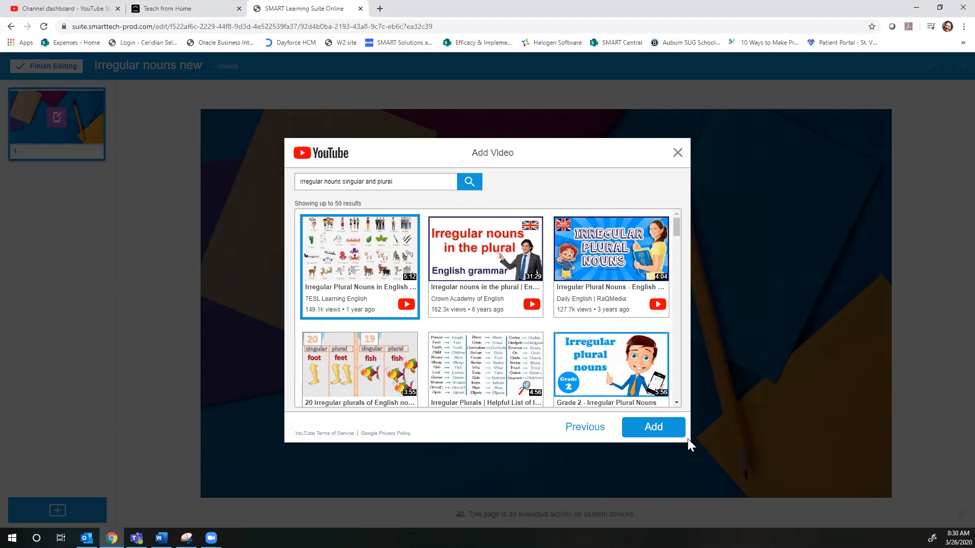
pyautogui.click(653, 429)
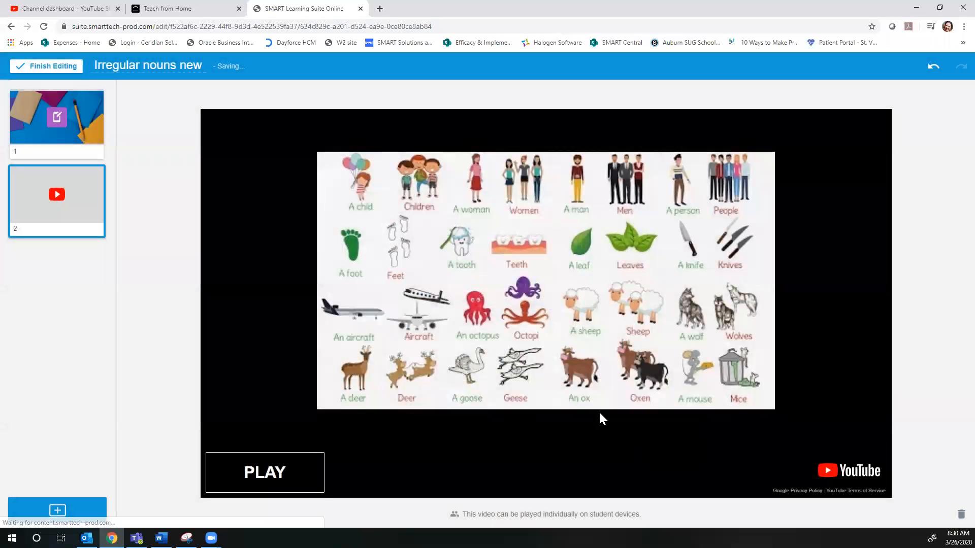
# Reorder the lesson so the YouTube video page precedes the Handout, checking both pages and ending on the Handout
pyautogui.moveTo(74, 221)
pyautogui.mouseDown()
pyautogui.moveTo(72, 127)
pyautogui.moveTo(80, 236)
pyautogui.moveTo(85, 135)
pyautogui.moveTo(64, 204)
pyautogui.moveTo(68, 237)
pyautogui.mouseUp()
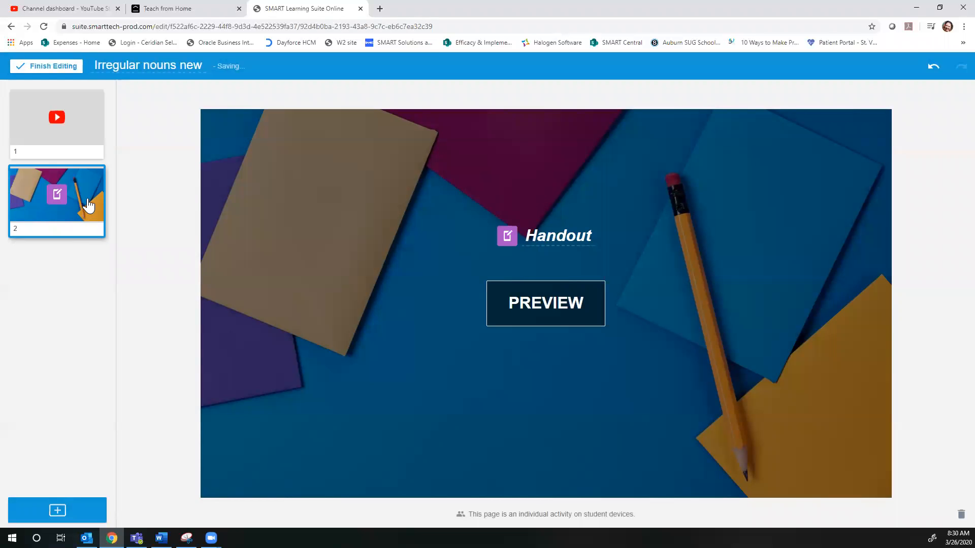
pyautogui.click(74, 144)
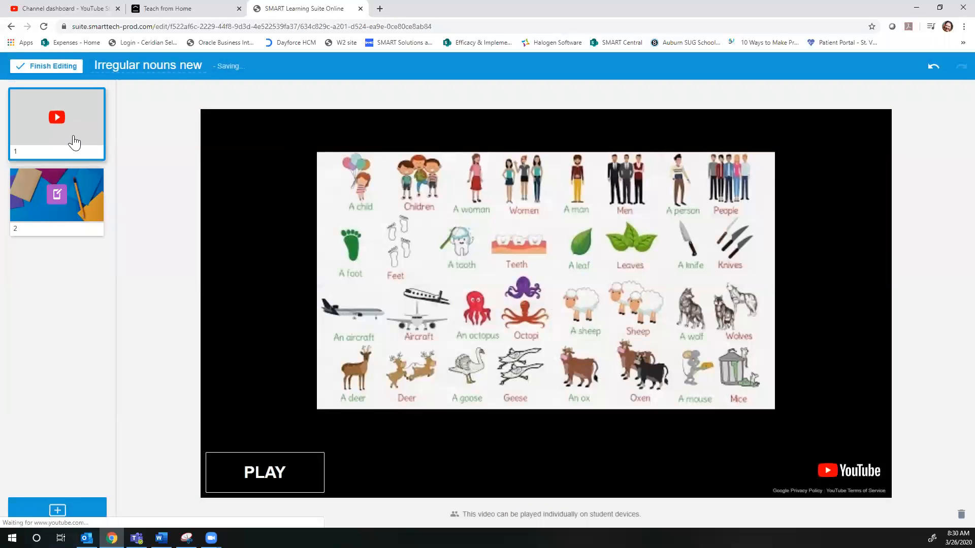
pyautogui.click(72, 192)
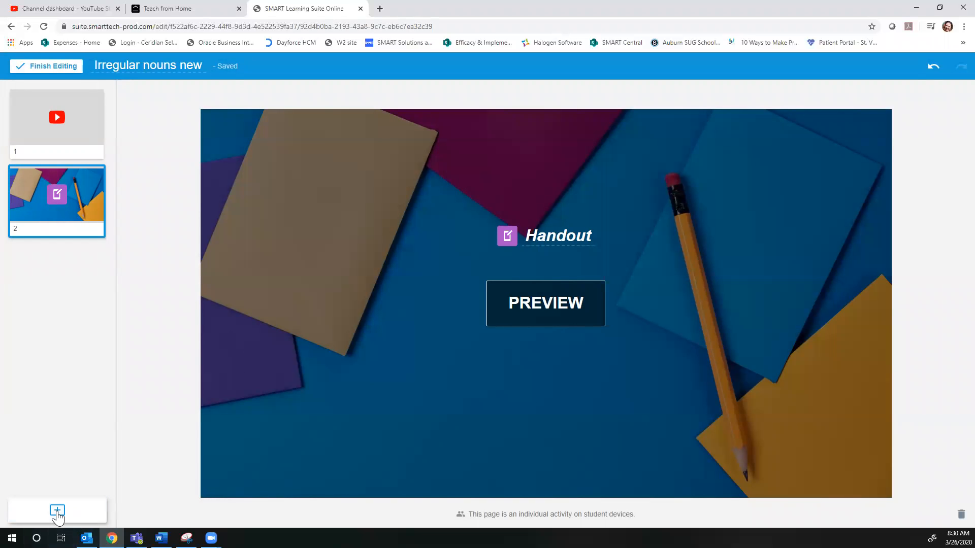
# Open the content options for a new page and preview the Shout It Out! and Monster Quiz activity templates
pyautogui.click(57, 511)
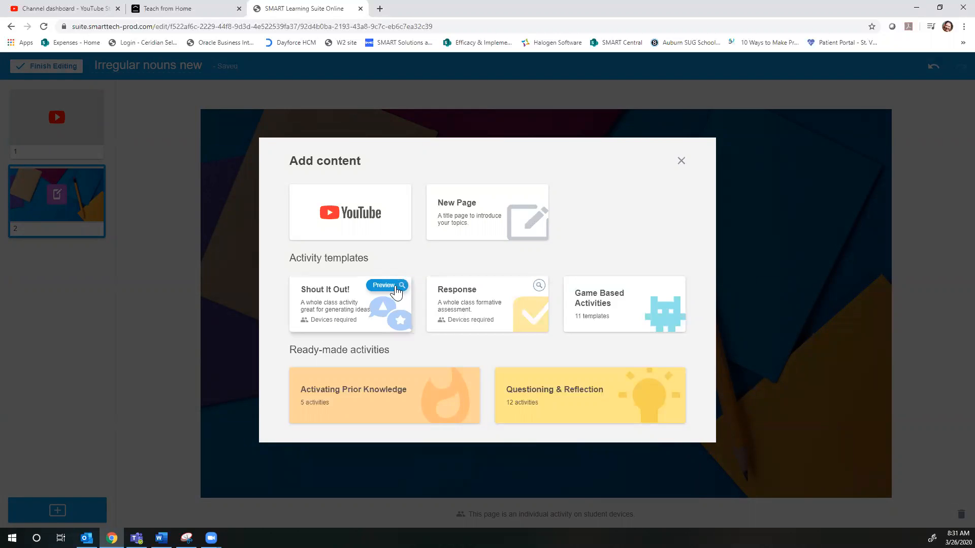
pyautogui.click(387, 286)
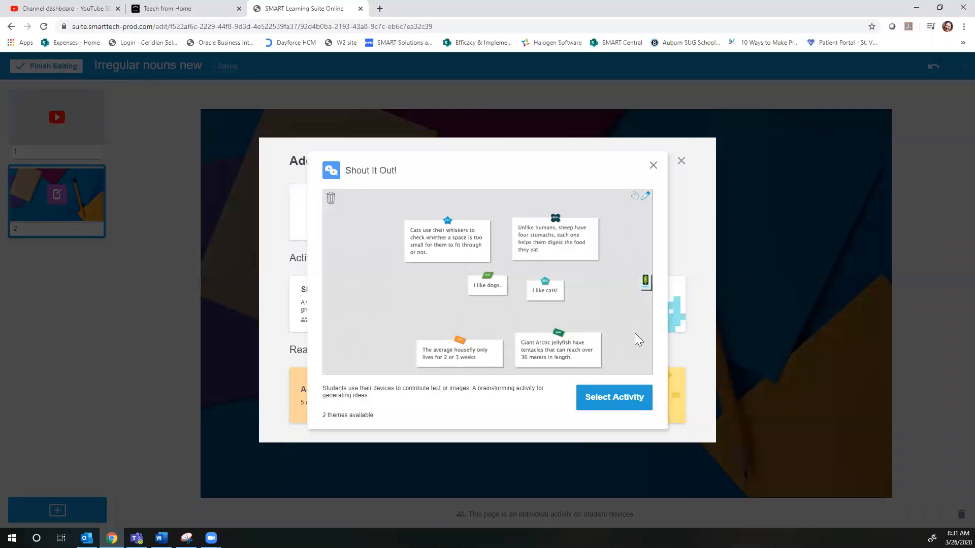
pyautogui.click(653, 165)
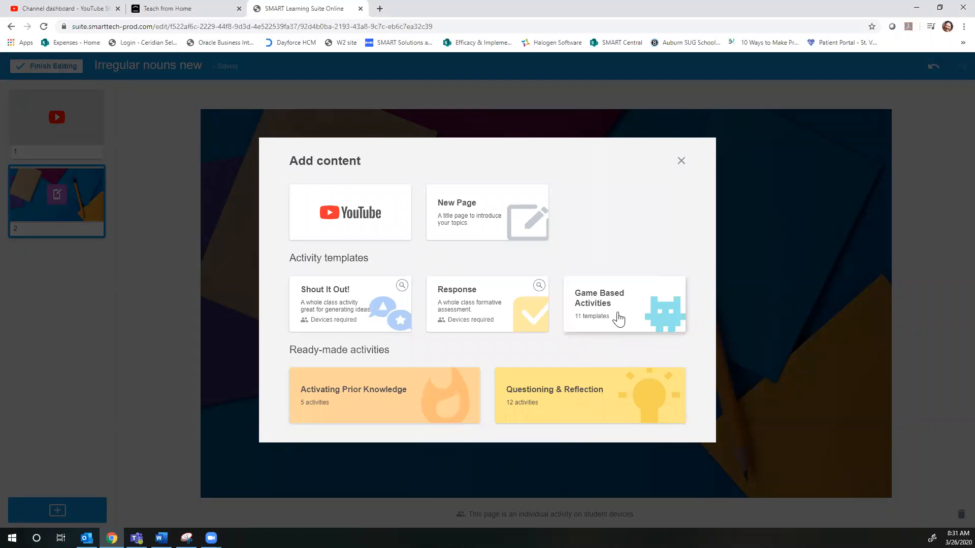
pyautogui.click(618, 318)
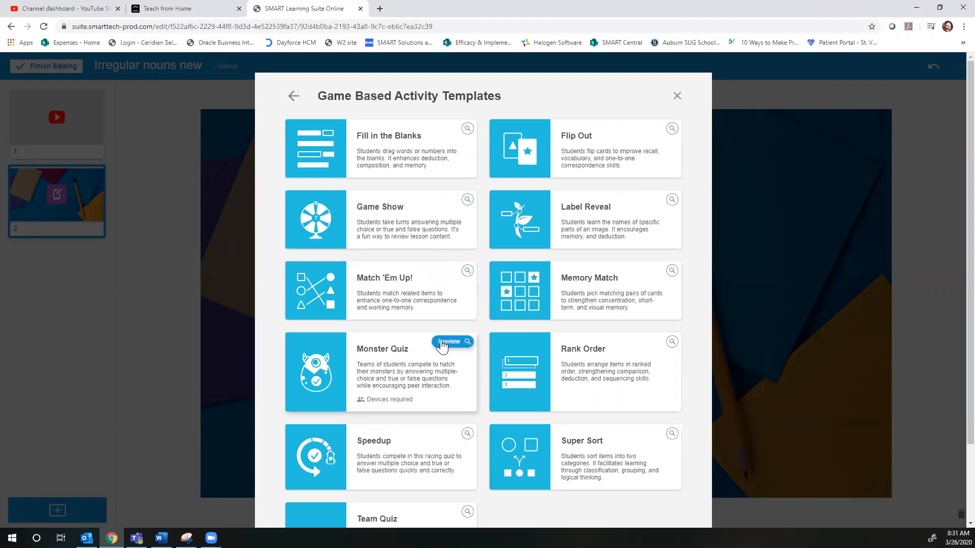
pyautogui.click(449, 342)
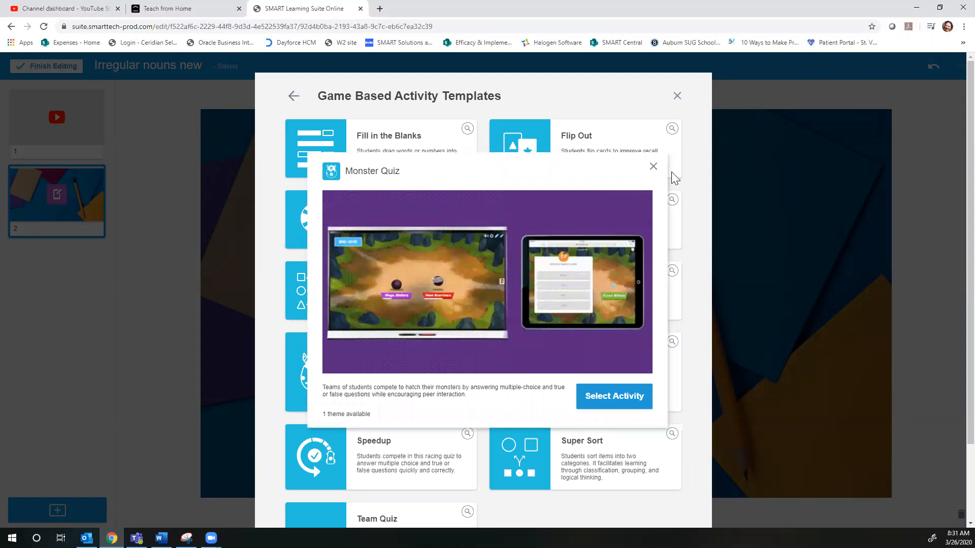
pyautogui.click(653, 166)
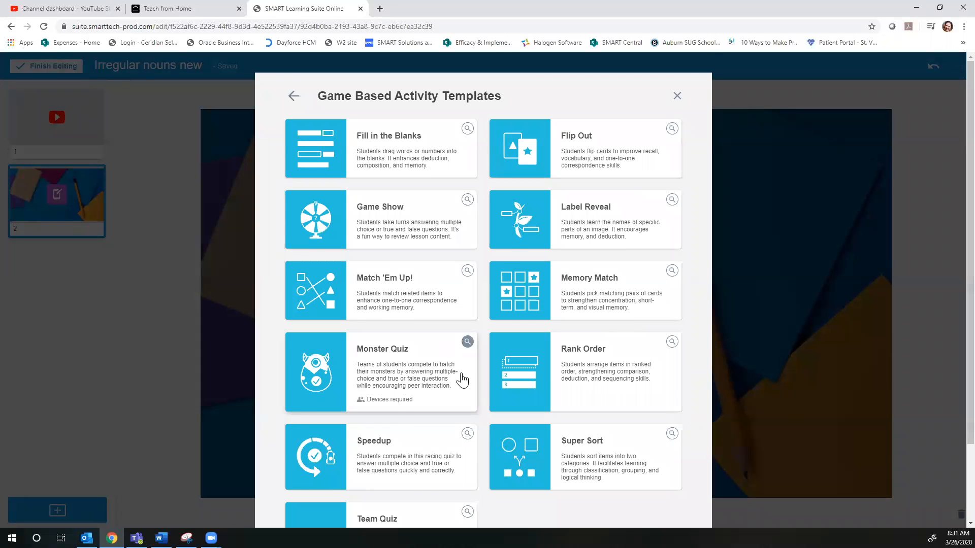
# Look through the game-based activity templates and start a Super Sort activity
pyautogui.scroll(-2, 462, 380)
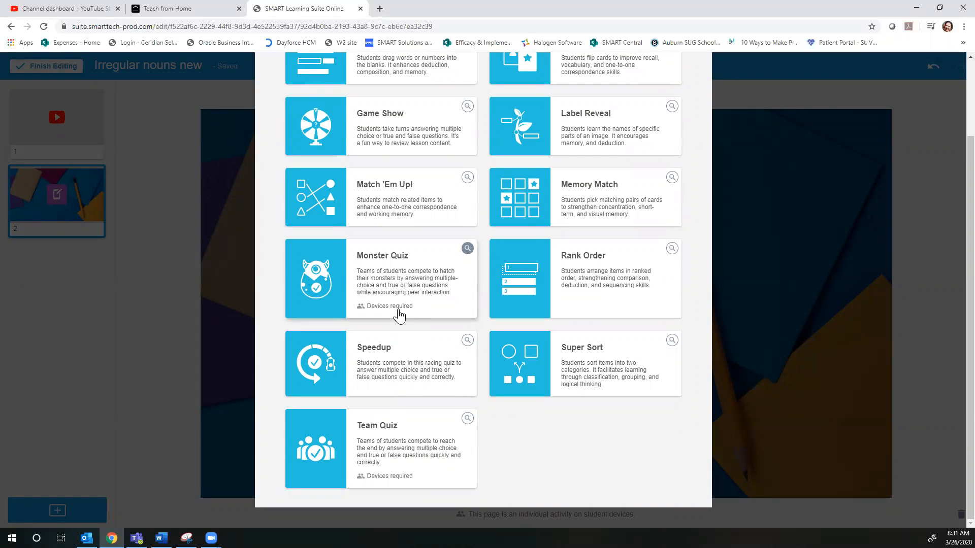
pyautogui.scroll(1, 400, 317)
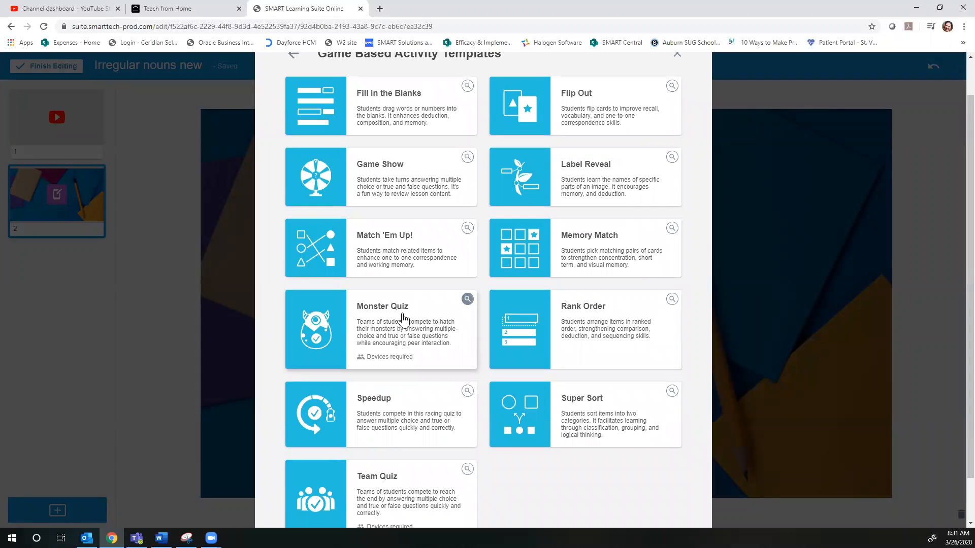
pyautogui.scroll(1, 403, 318)
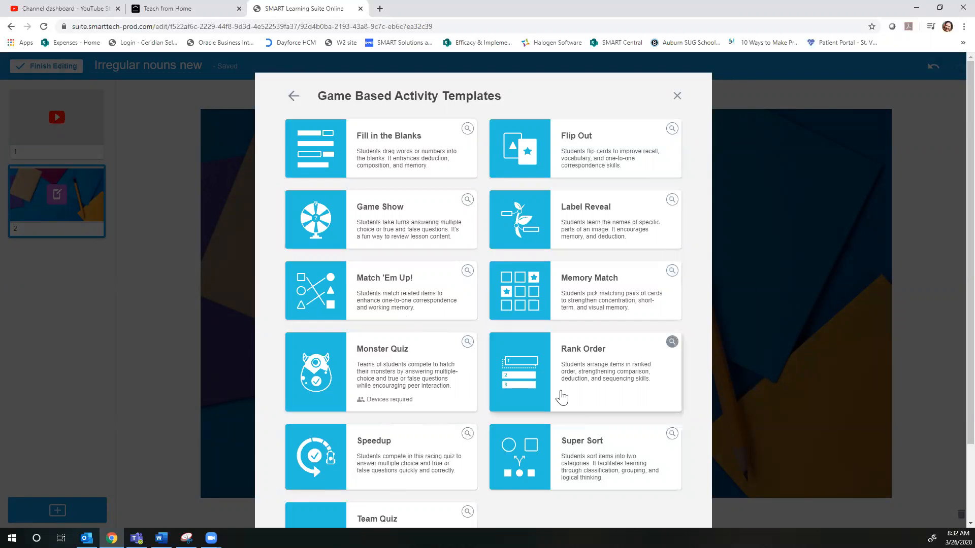
pyautogui.scroll(-1, 562, 396)
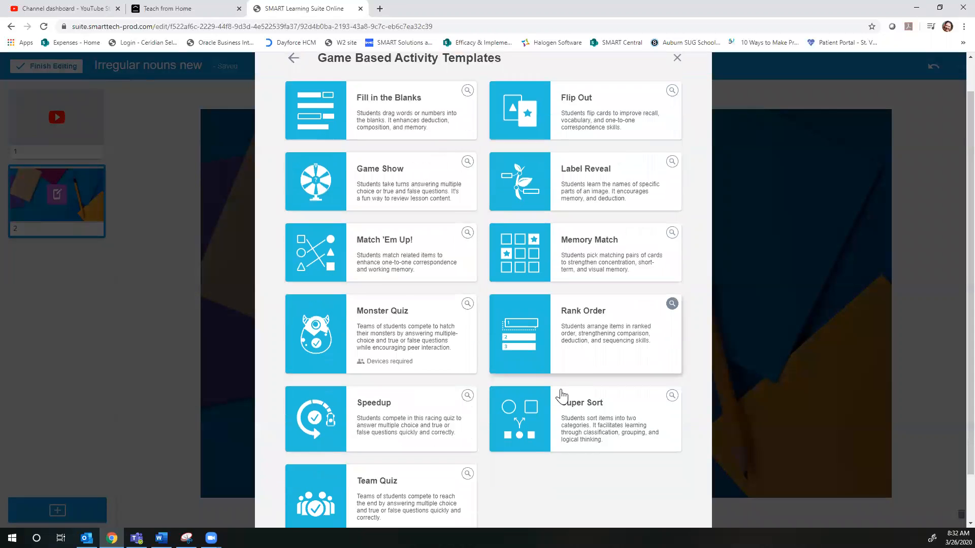
pyautogui.click(588, 412)
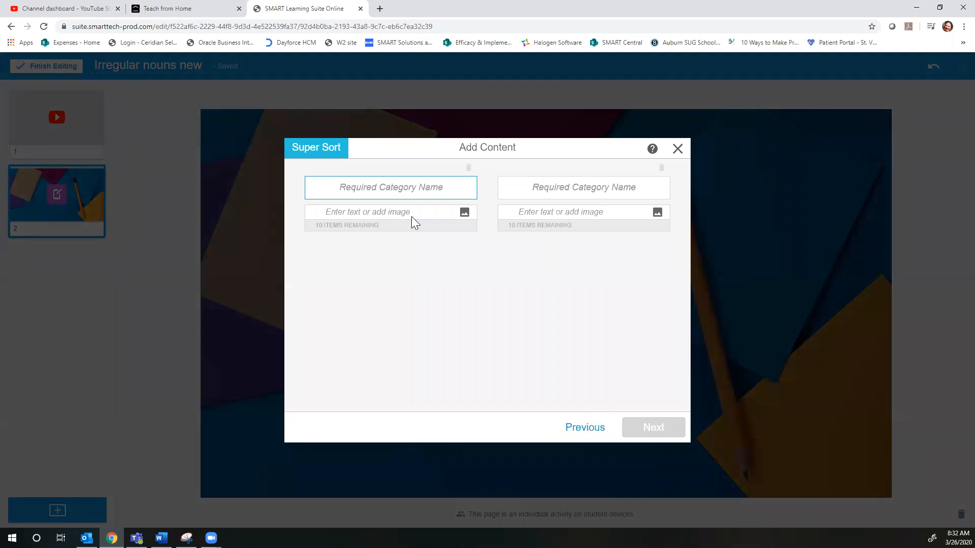
# Name the two Super Sort categories Singular Nouns and Plural Nouns
pyautogui.write('Sin')
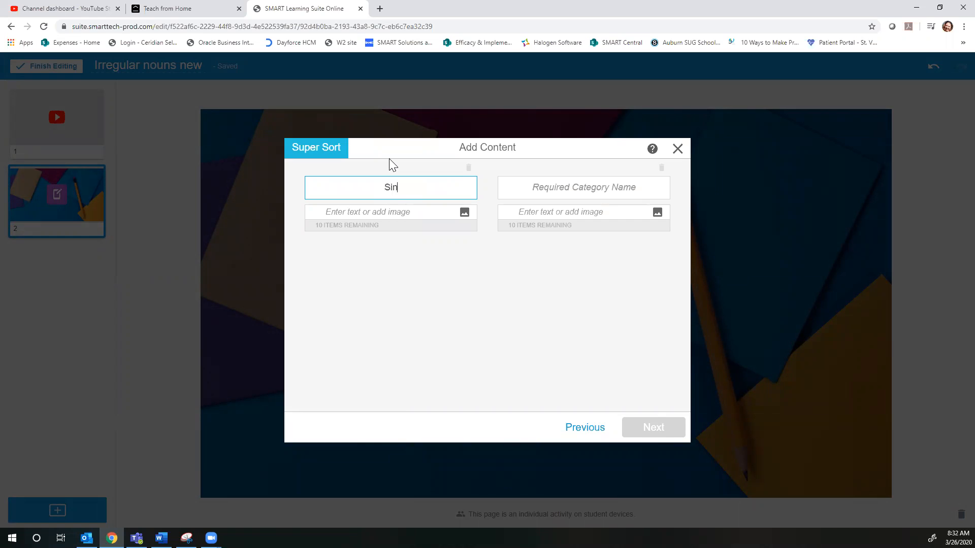
pyautogui.write('gular Nouns')
pyautogui.click(597, 190)
pyautogui.write('Pl')
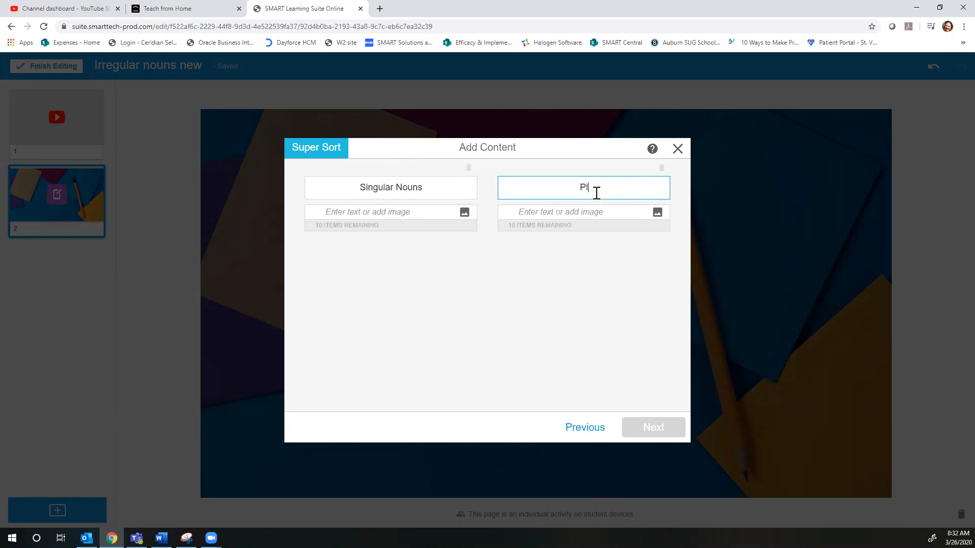
pyautogui.write('ural Nouns')
# Add the items child, tooth, mouse, goose, man and foot to the Singular Nouns category
pyautogui.click(390, 212)
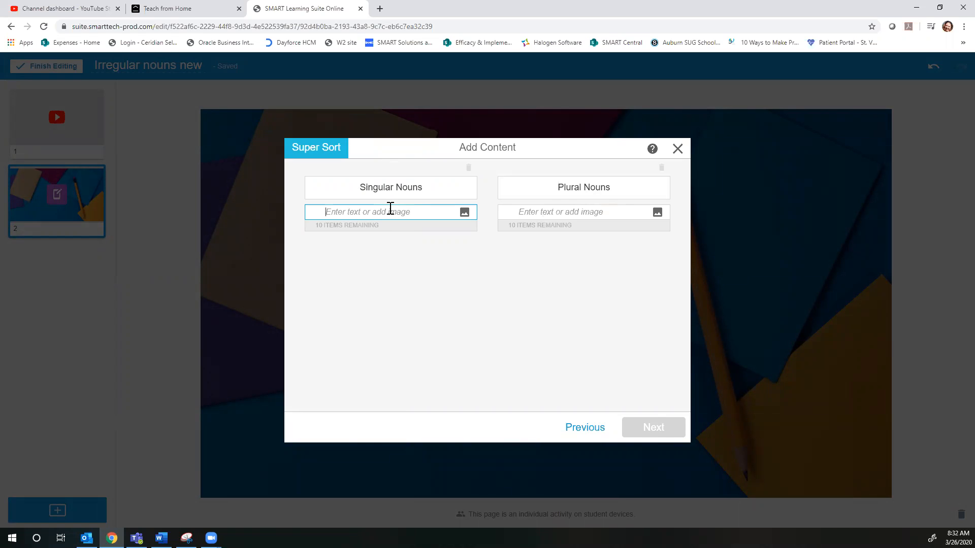
pyautogui.write('chi')
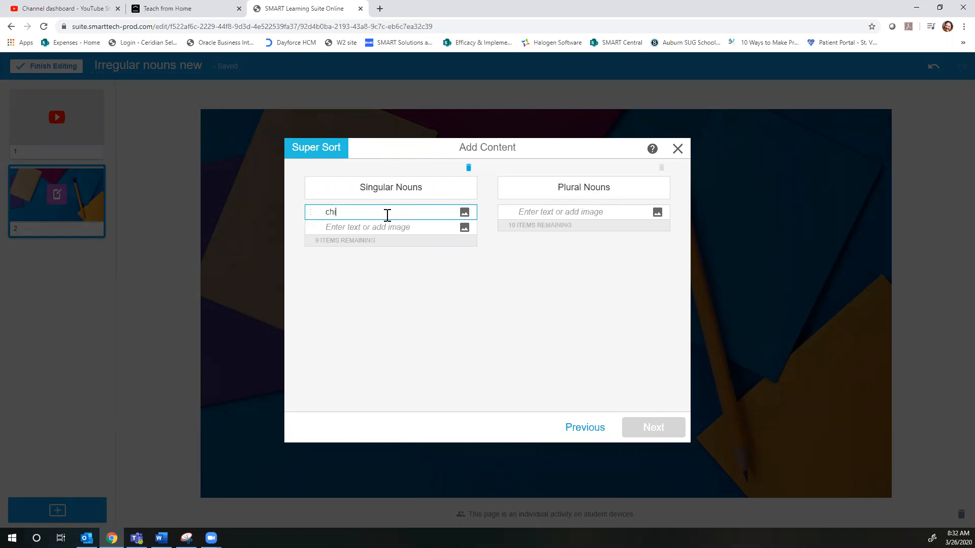
pyautogui.write('ld')
pyautogui.press('Return')
pyautogui.write('tooth')
pyautogui.press('Return')
pyautogui.write('mouse')
pyautogui.press('Return')
pyautogui.write('goose')
pyautogui.press('Return')
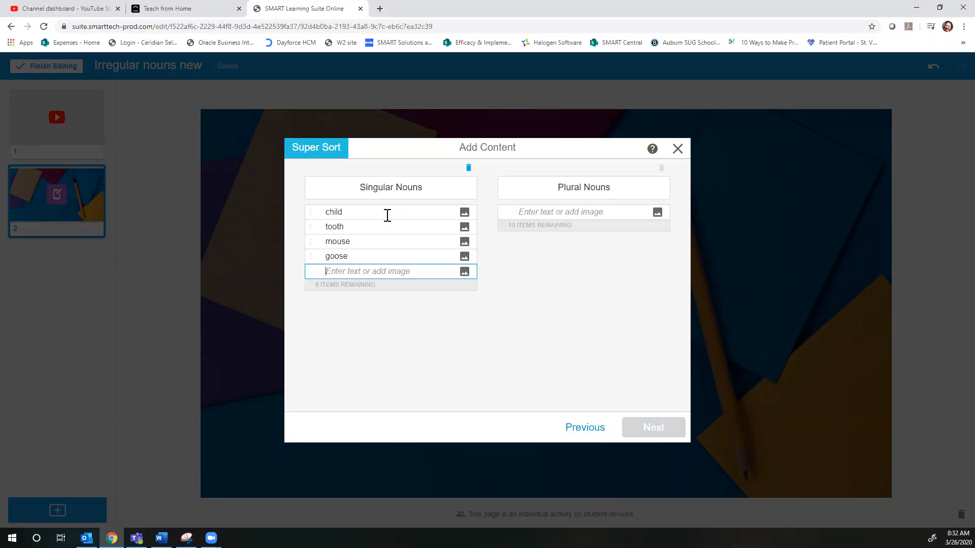
pyautogui.write('man')
pyautogui.press('Return')
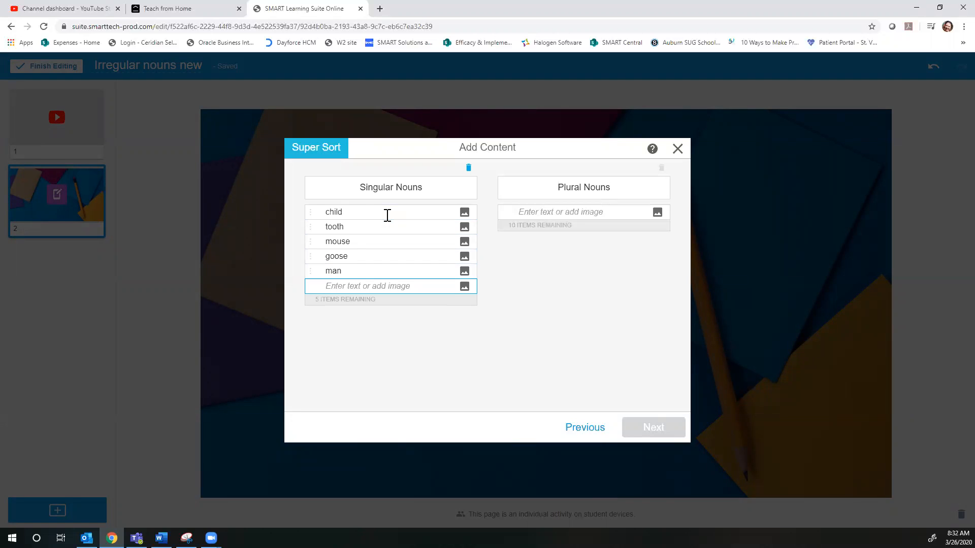
pyautogui.write('foot')
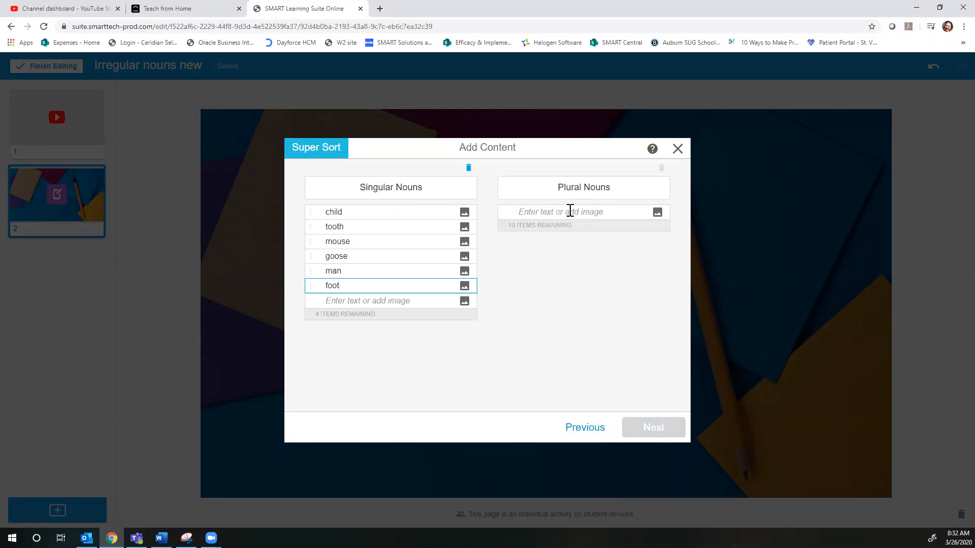
pyautogui.click(464, 303)
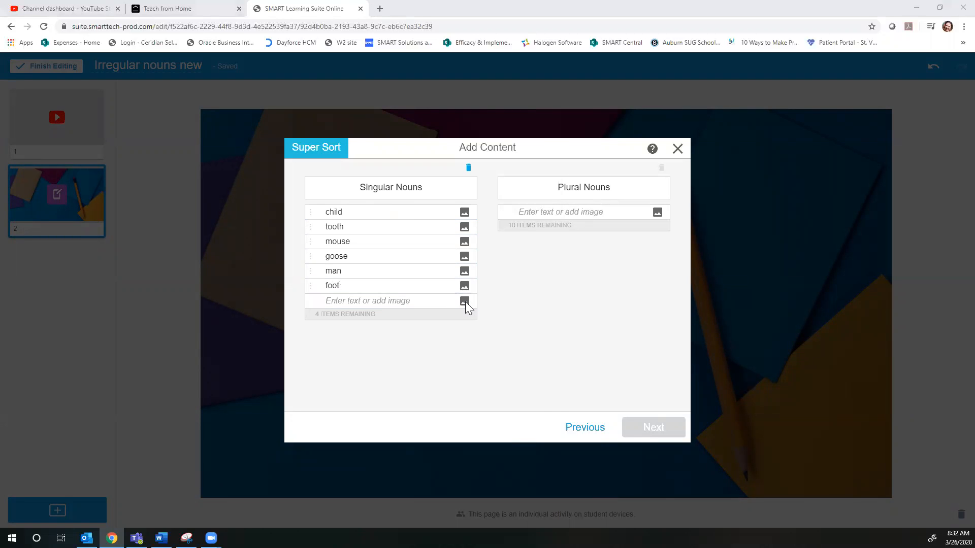
pyautogui.scroll(-4, 373, 287)
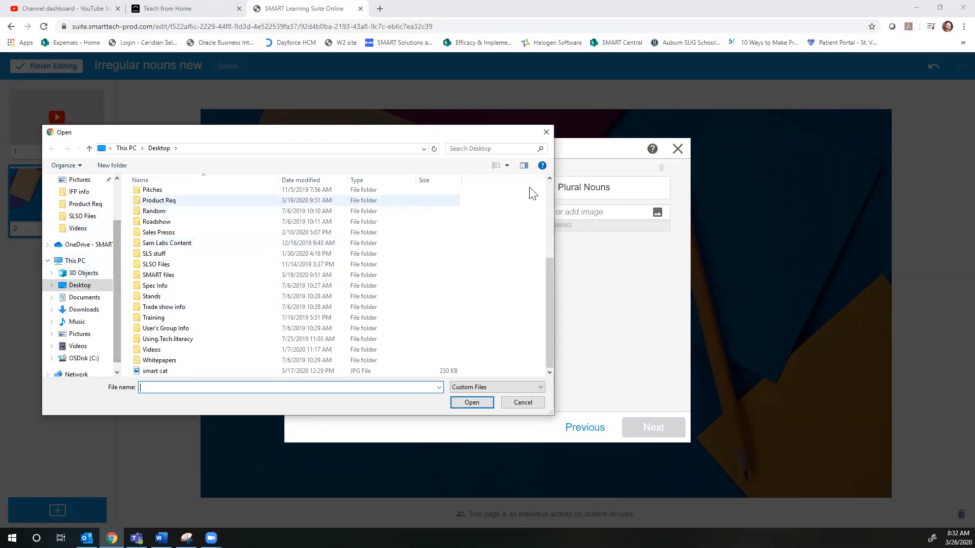
pyautogui.click(547, 132)
# Add the items children, teeth, mice, geese, men and feet to the Plural Nouns category
pyautogui.click(564, 212)
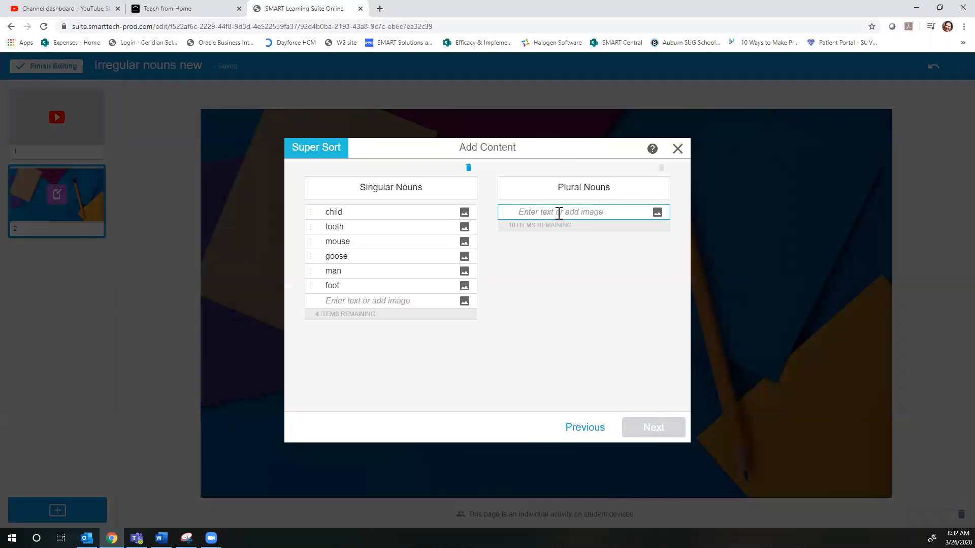
pyautogui.write('children')
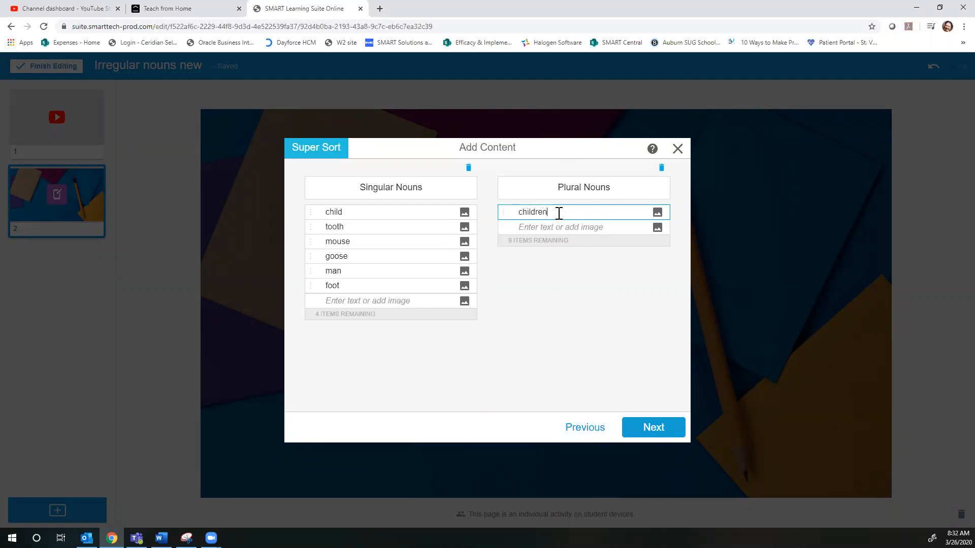
pyautogui.press('Return')
pyautogui.write('teeth')
pyautogui.press('Return')
pyautogui.write('mice')
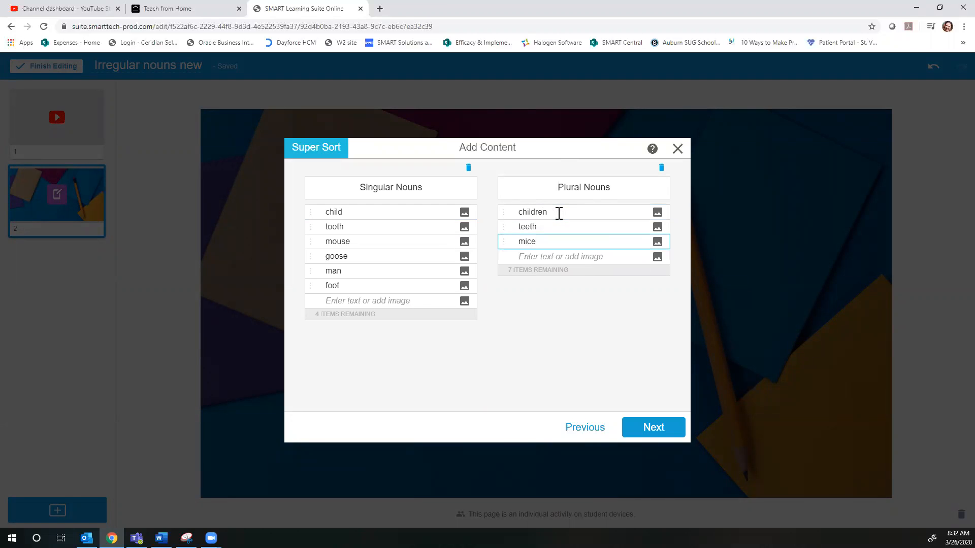
pyautogui.press('Return')
pyautogui.write('gees')
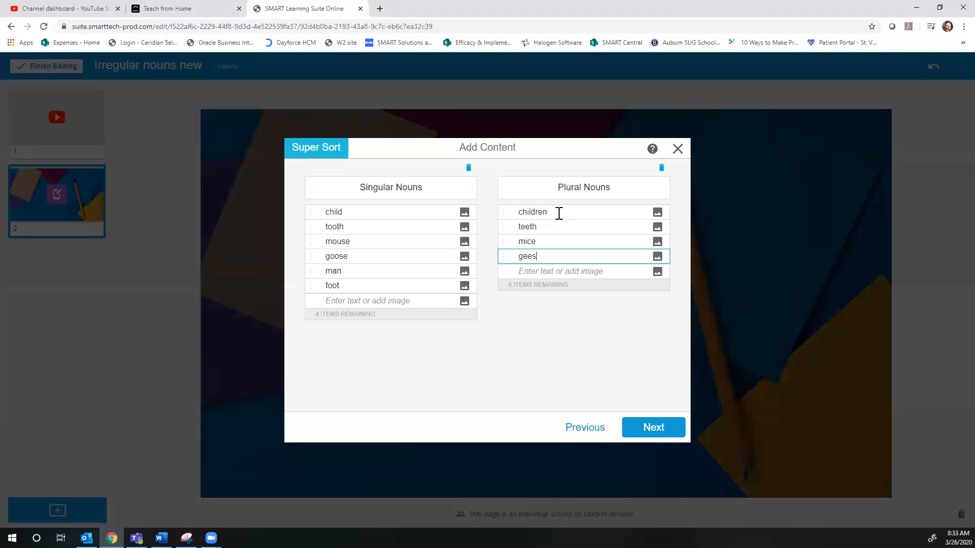
pyautogui.write('e')
pyautogui.press('Return')
pyautogui.write('men')
pyautogui.press('Return')
pyautogui.write('fo')
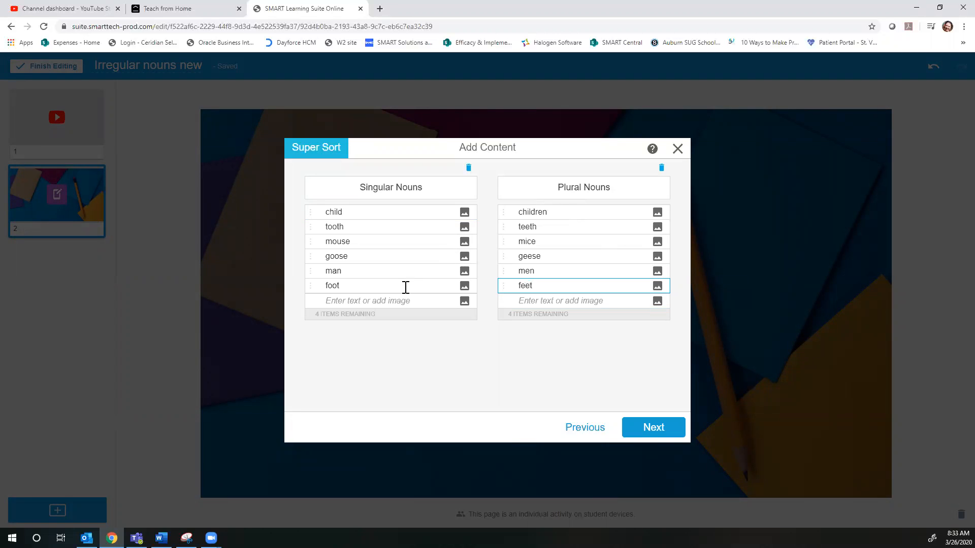
# Look through the Super Sort themes and finish the activity with the Pirates theme
pyautogui.click(647, 430)
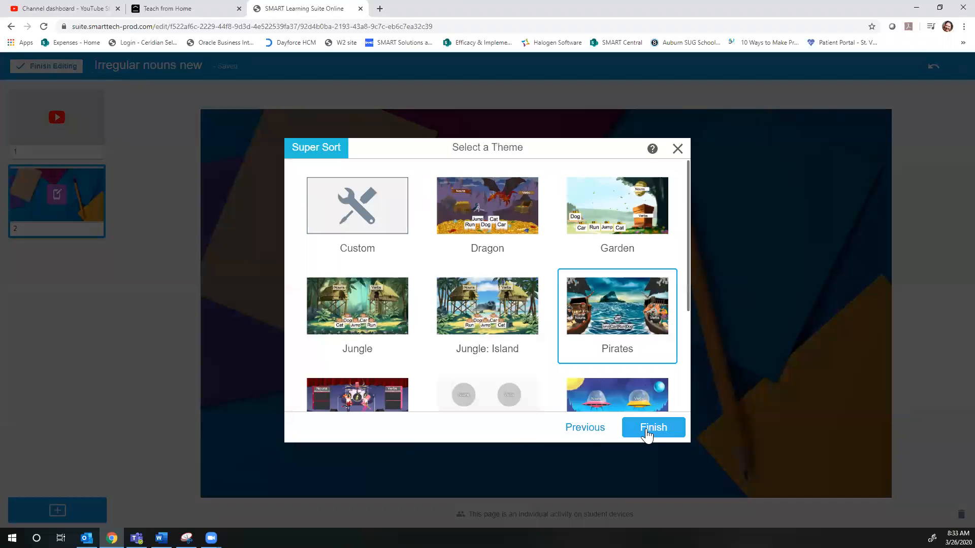
pyautogui.scroll(-3, 535, 375)
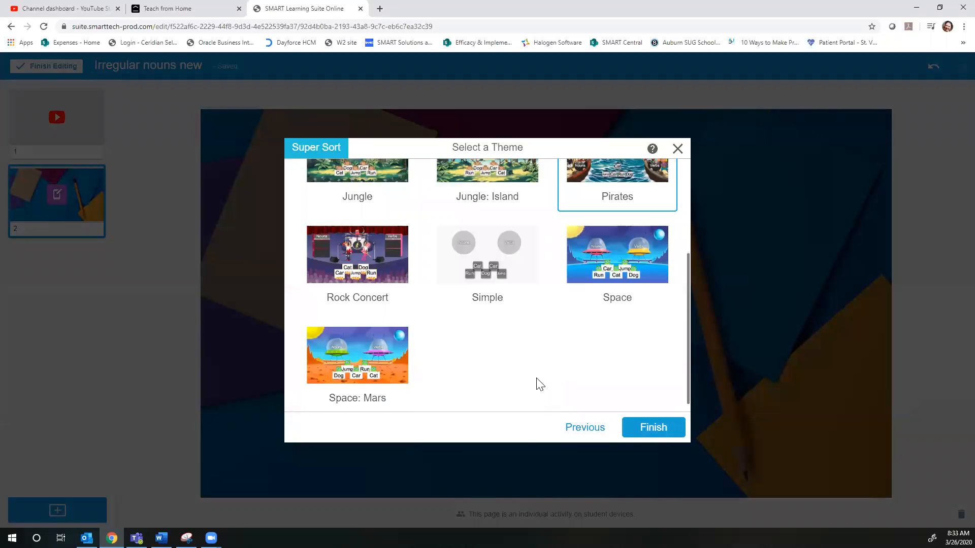
pyautogui.scroll(2, 537, 386)
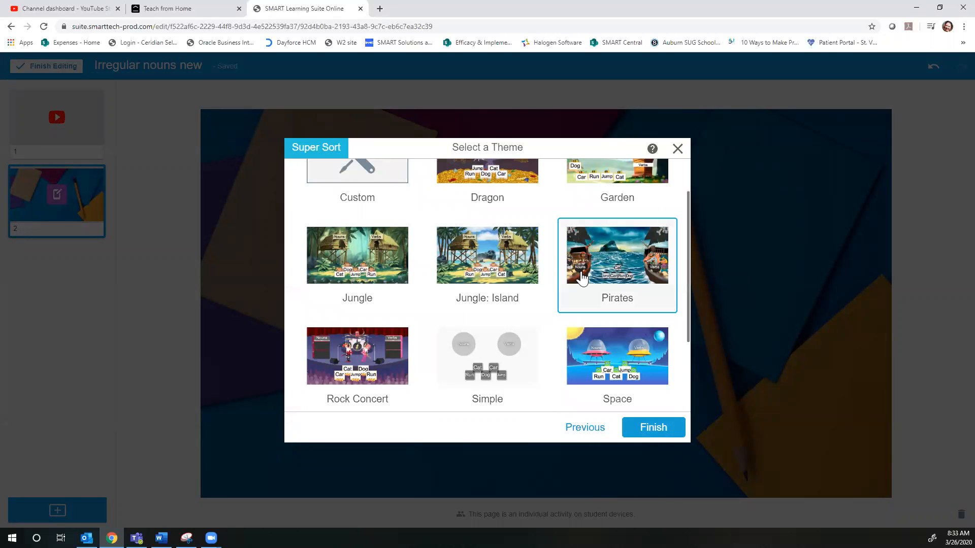
pyautogui.click(655, 430)
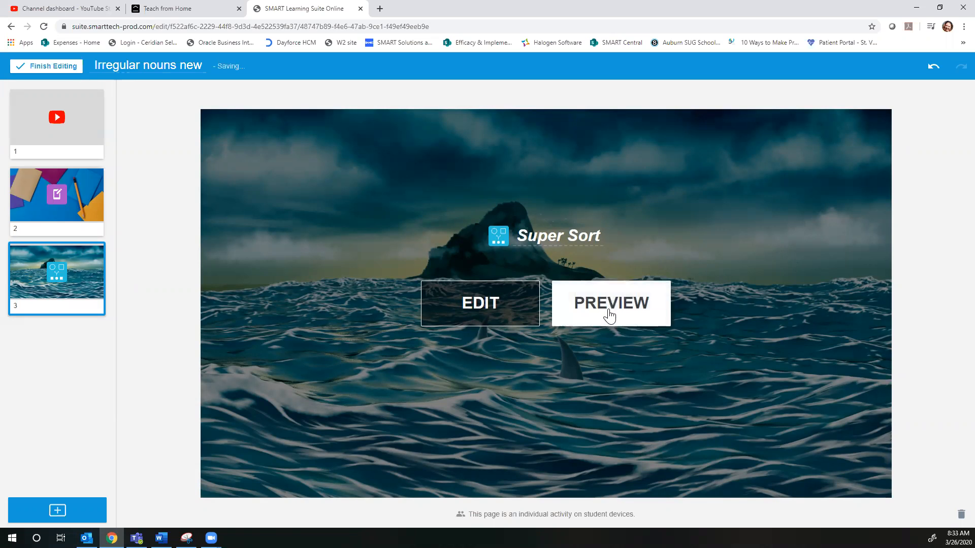
# Preview the Super Sort activity, test sorting child into Plural Nouns and Singular Nouns, and close the preview
pyautogui.click(607, 315)
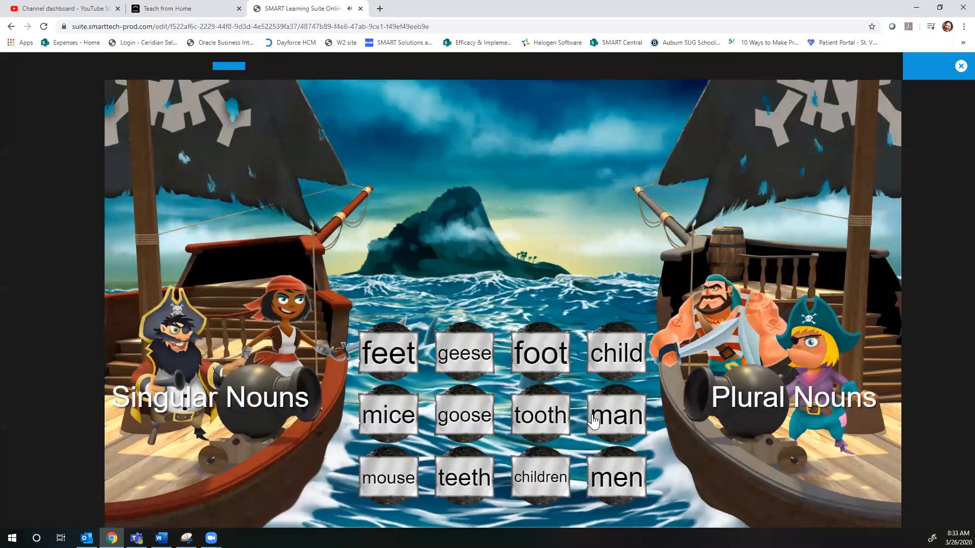
pyautogui.moveTo(623, 369); pyautogui.dragTo(753, 339)
pyautogui.moveTo(601, 358); pyautogui.dragTo(741, 335)
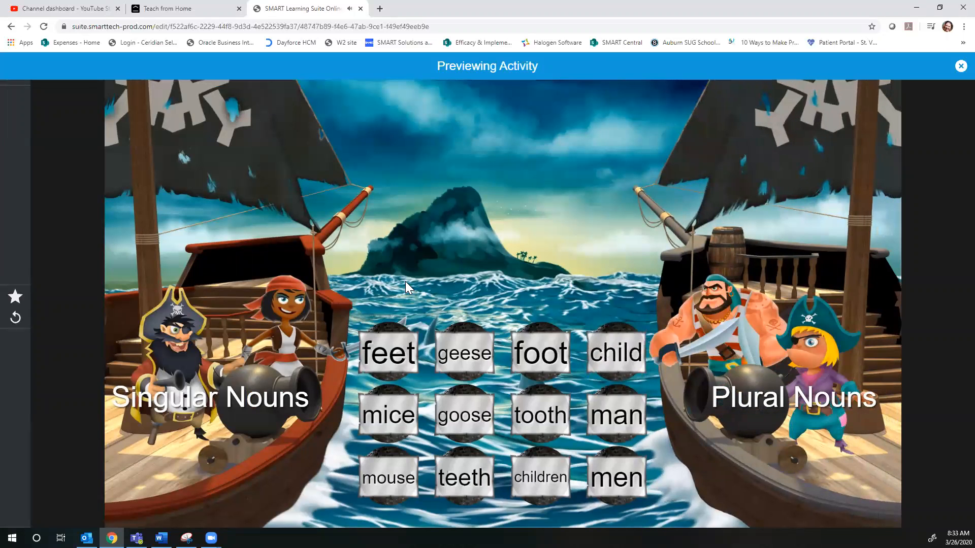
pyautogui.moveTo(615, 352); pyautogui.dragTo(218, 344)
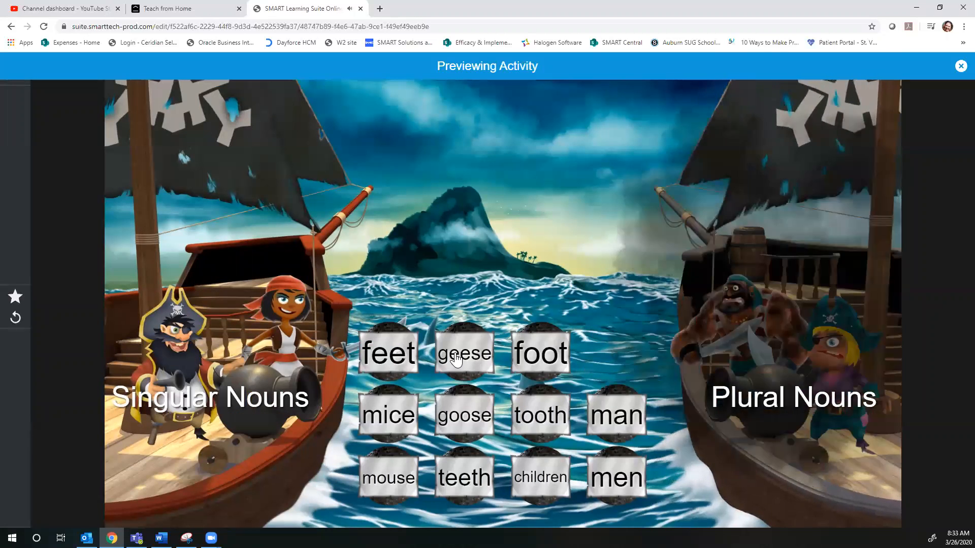
pyautogui.click(959, 68)
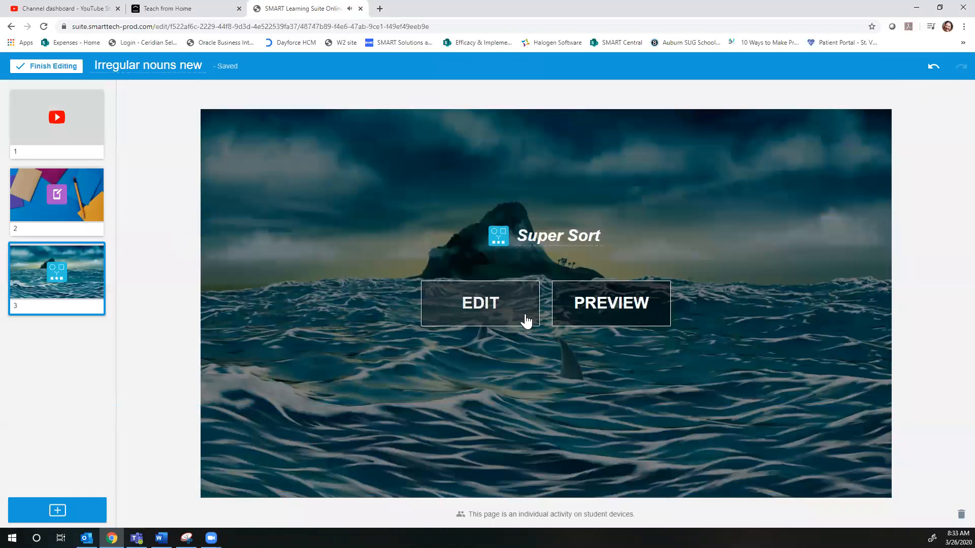
# Add new content to the lesson by starting a Rank Order activity from the game-based templates
pyautogui.click(54, 511)
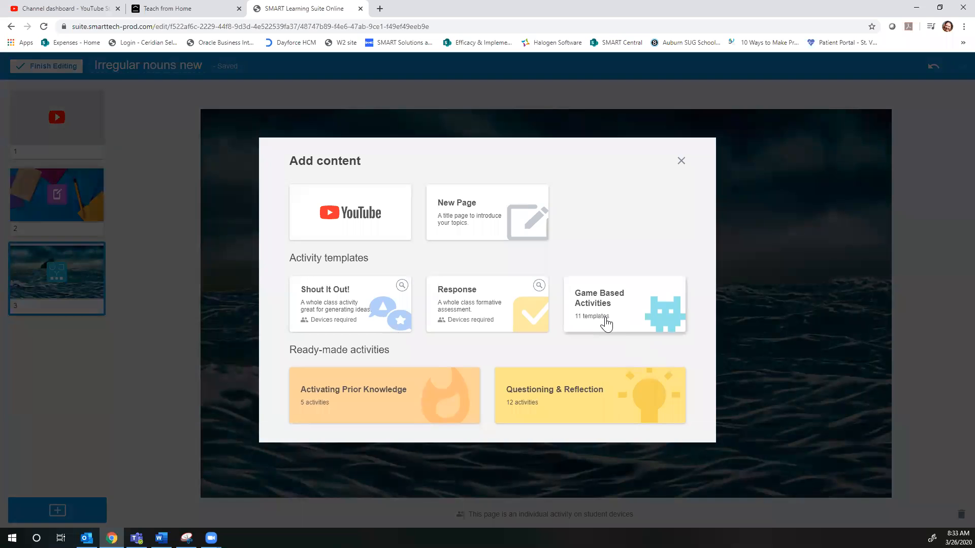
pyautogui.click(606, 324)
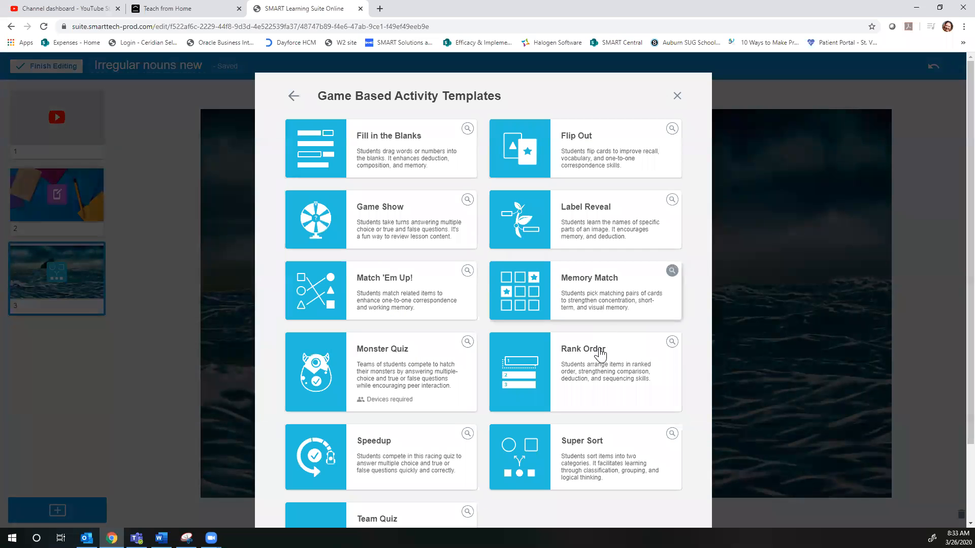
pyautogui.scroll(-2, 485, 381)
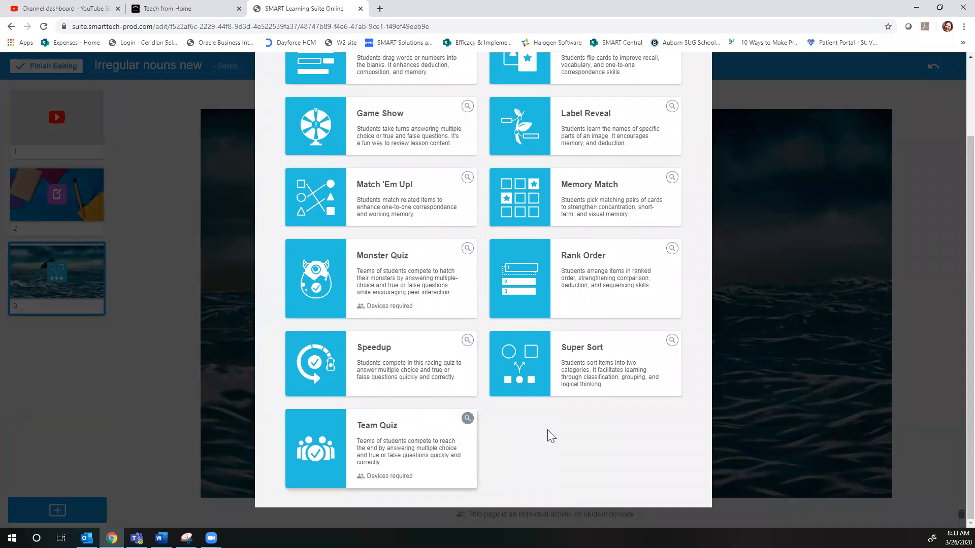
pyautogui.click(608, 276)
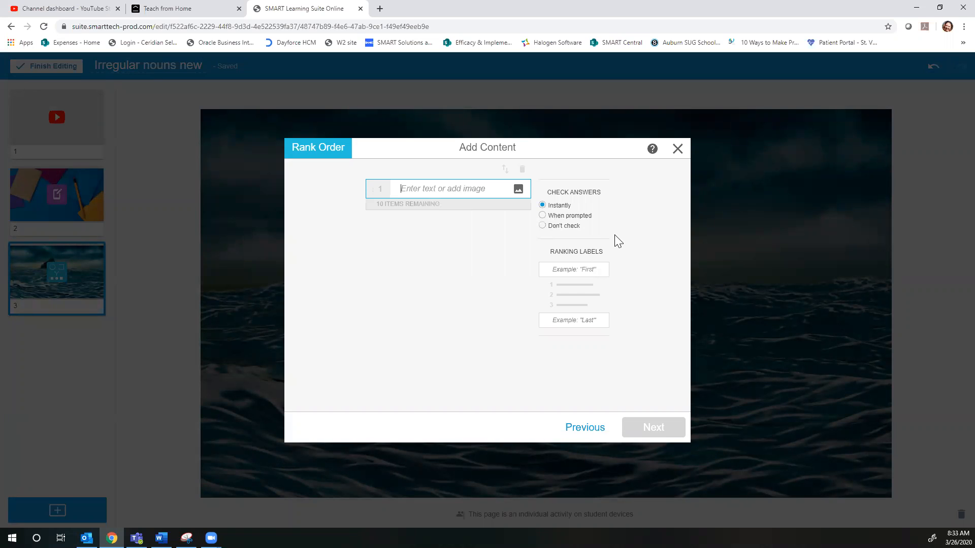
# Set the Rank Order ranking labels to Smallest for the first position and Largest for the last
pyautogui.click(571, 271)
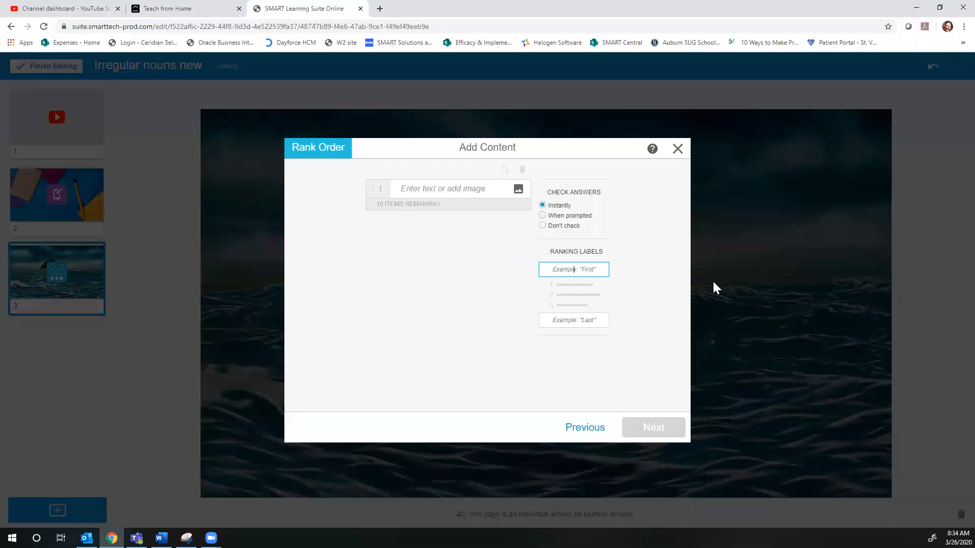
pyautogui.write('Smallest')
pyautogui.click(567, 322)
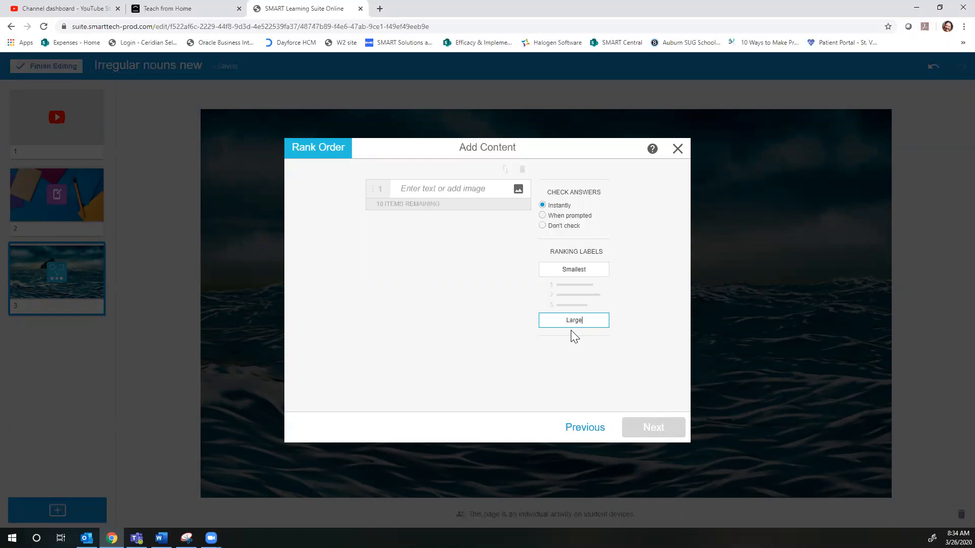
# Enter the Rank Order items golf ball, tennis ball, volleyball, basketball and car in that sequence
pyautogui.click(435, 186)
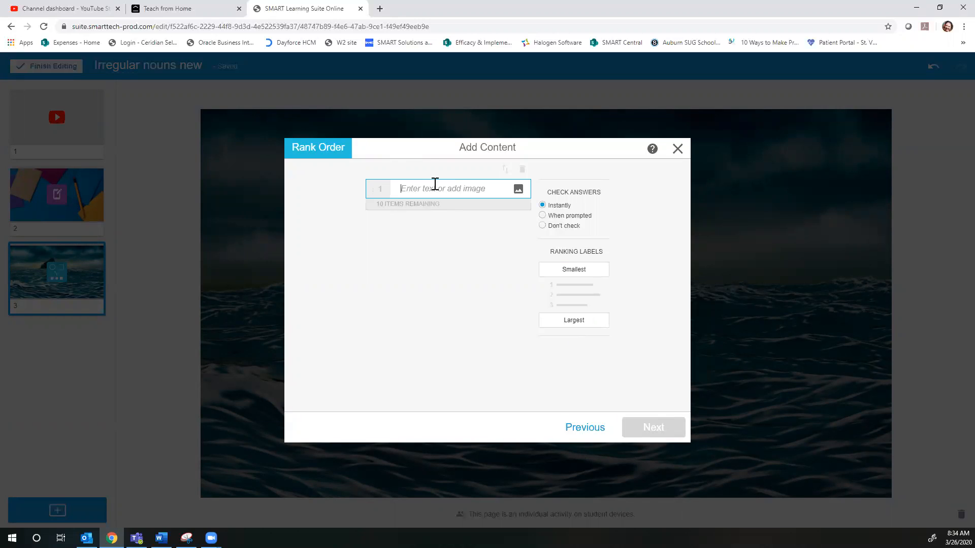
pyautogui.write('golf ball')
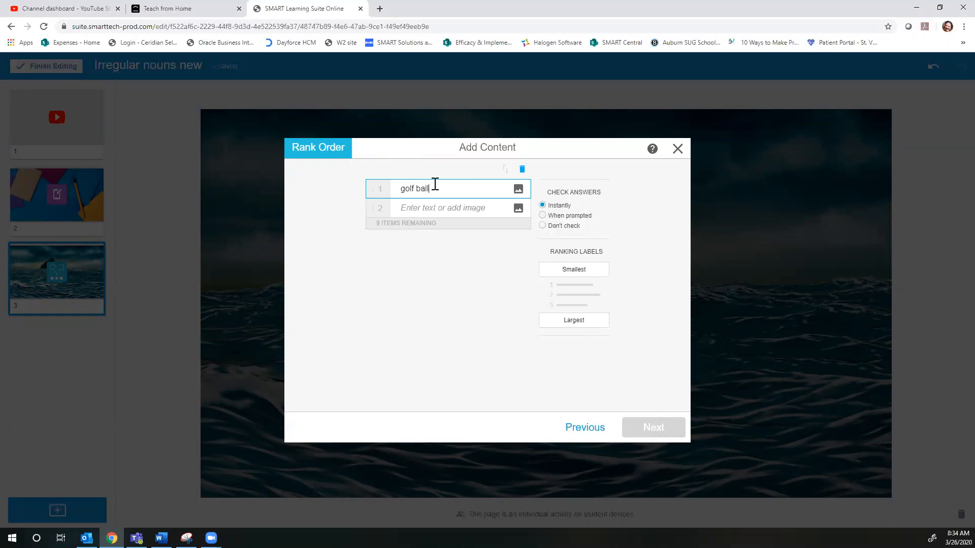
pyautogui.press('Return')
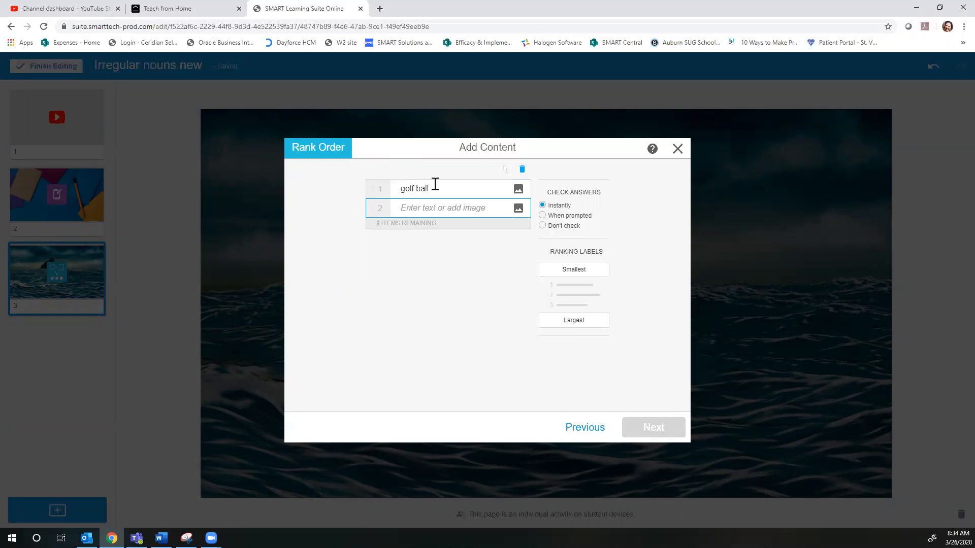
pyautogui.write('tennis ball')
pyautogui.press('Return')
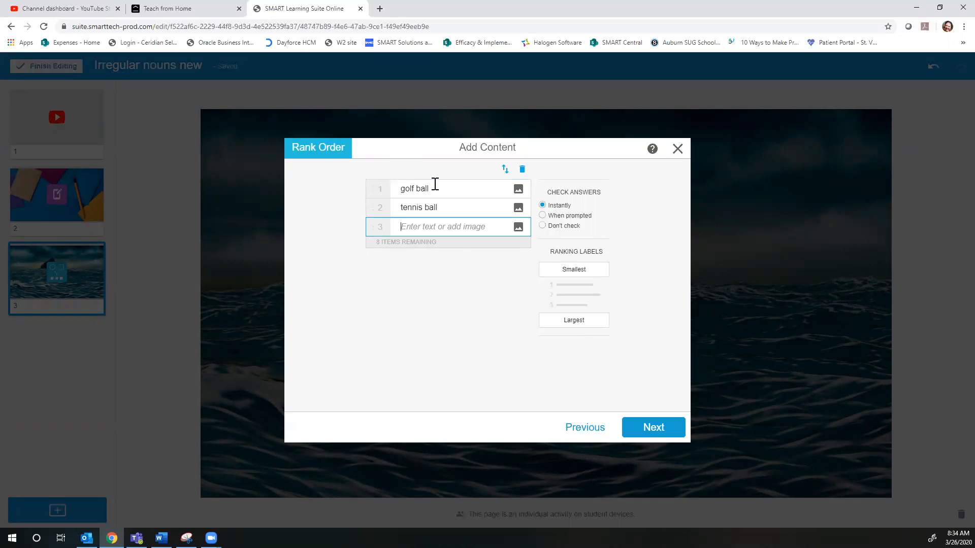
pyautogui.write('volleyball')
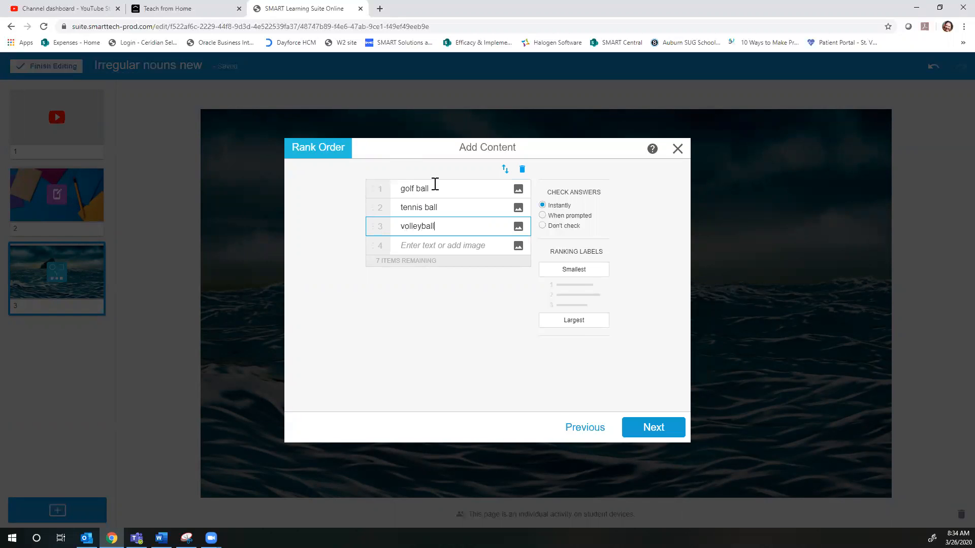
pyautogui.press('Return')
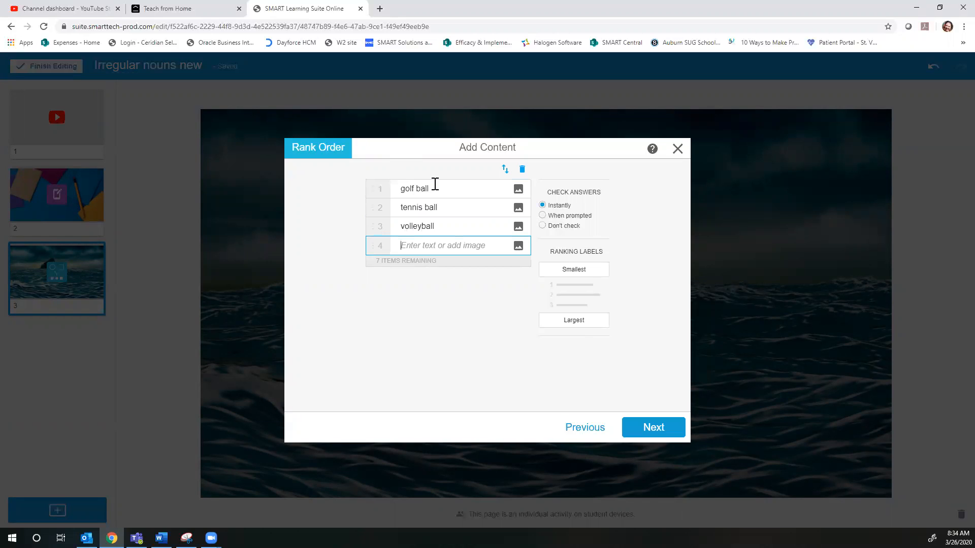
pyautogui.write('basketball')
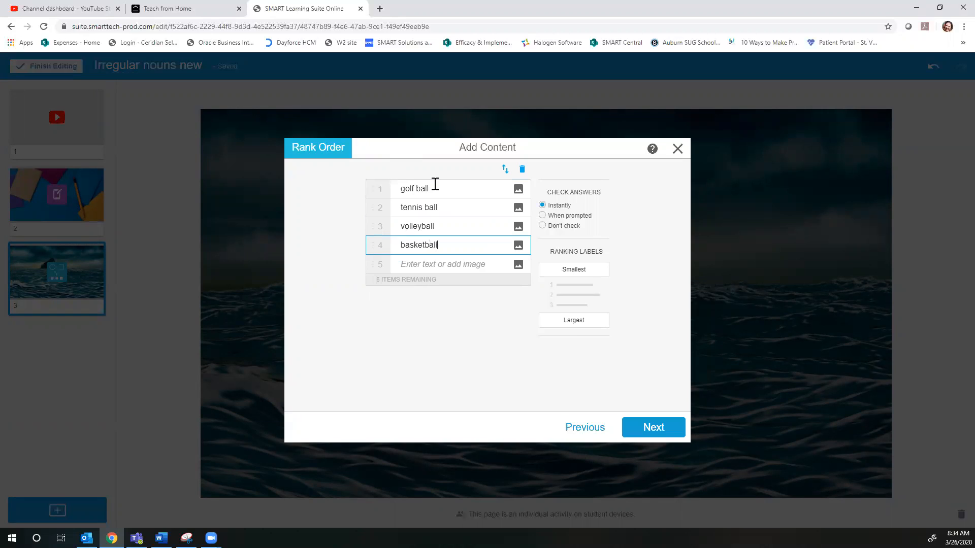
pyautogui.press('Return')
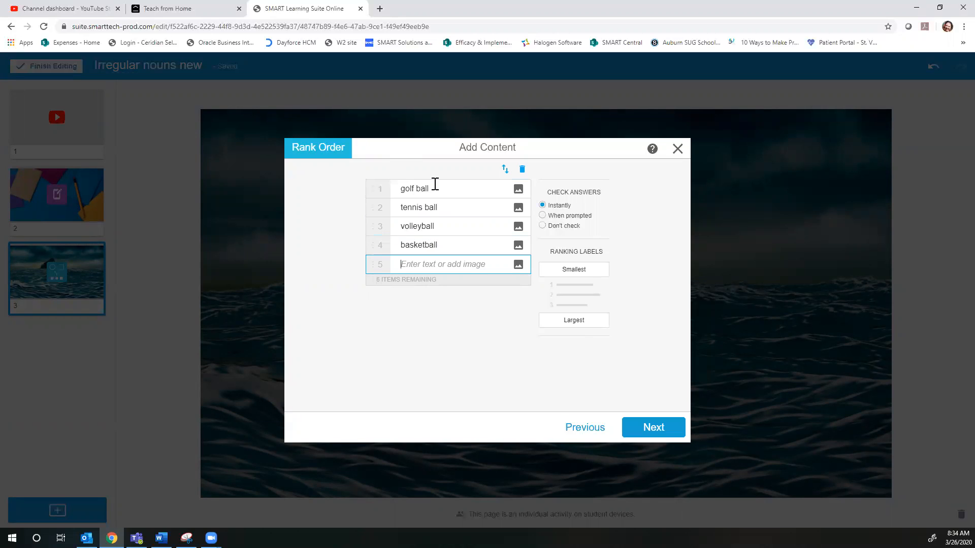
pyautogui.write('car')
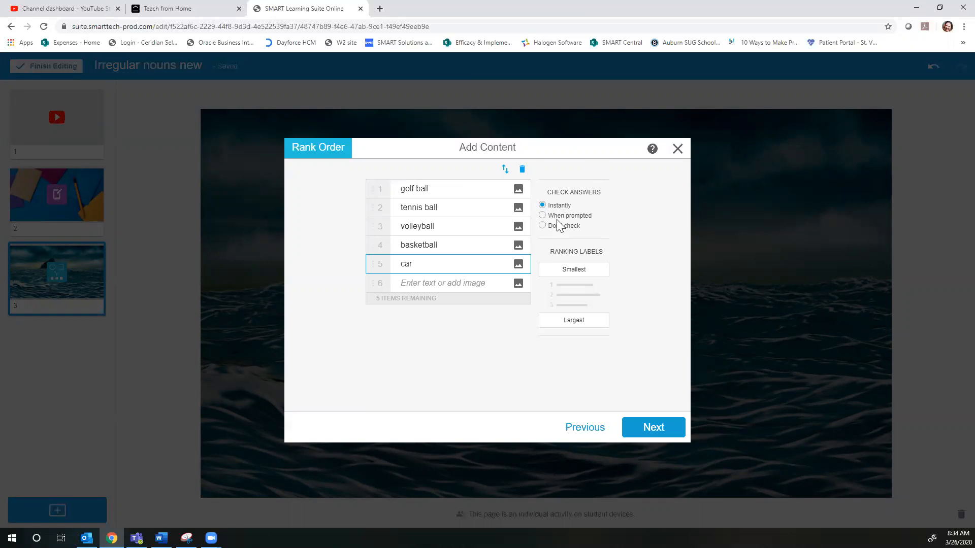
# Look through the Rank Order themes and finish the activity with the Basketball theme
pyautogui.click(653, 429)
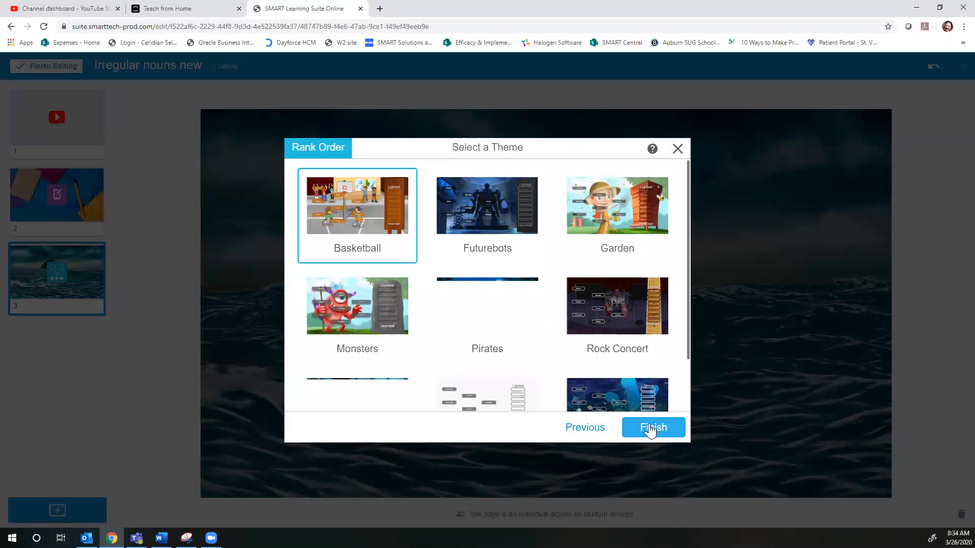
pyautogui.scroll(-2, 522, 358)
pyautogui.scroll(2, 482, 341)
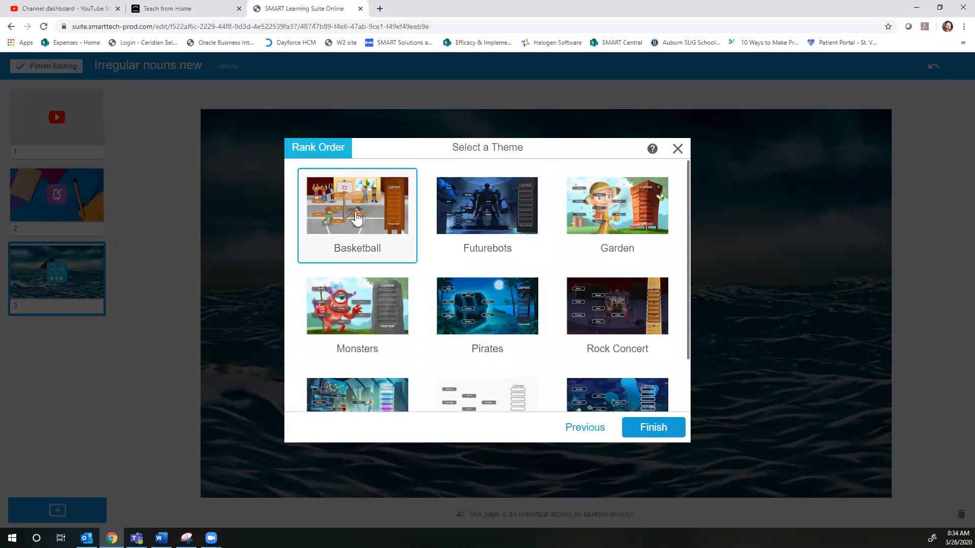
pyautogui.click(655, 428)
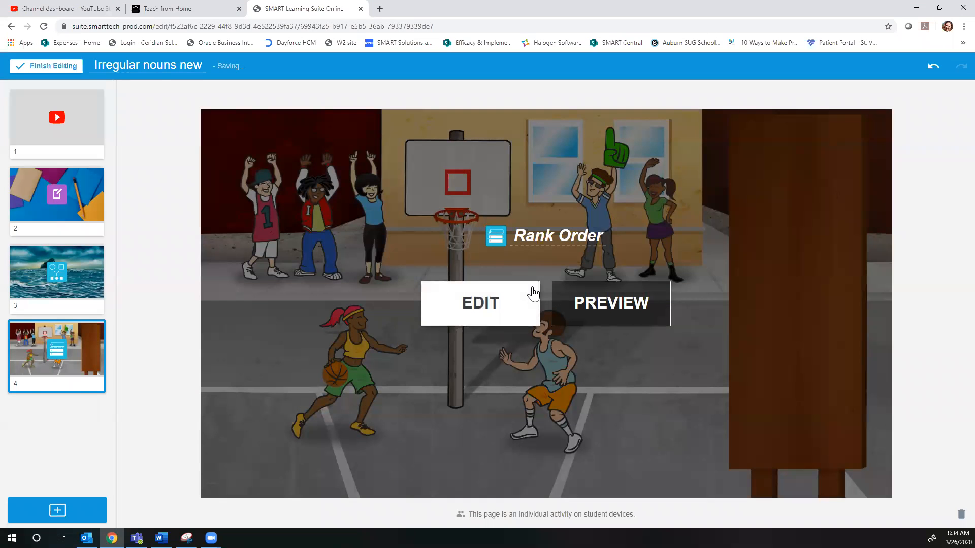
# Preview the Rank Order activity and test placing golf ball in the first slot and car in the second
pyautogui.click(602, 310)
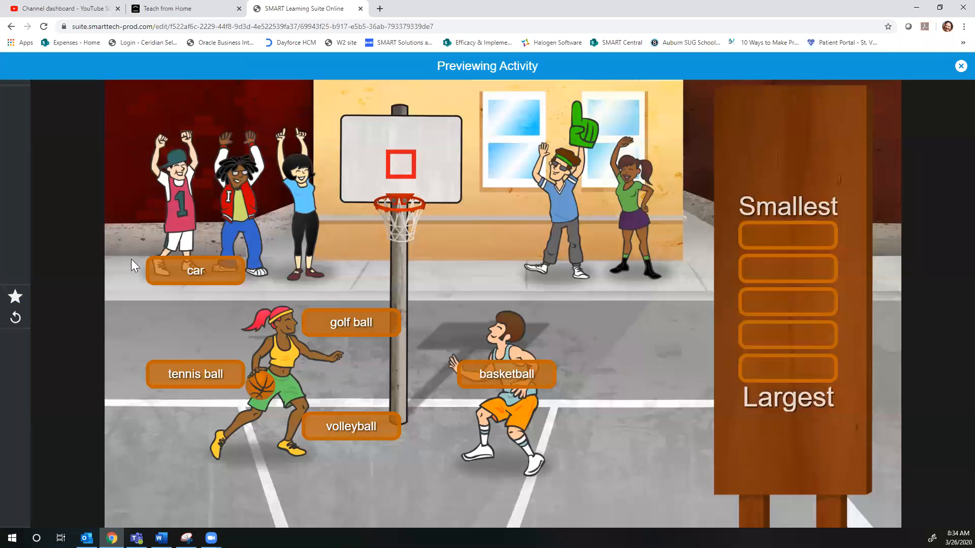
pyautogui.moveTo(195, 284); pyautogui.dragTo(790, 277)
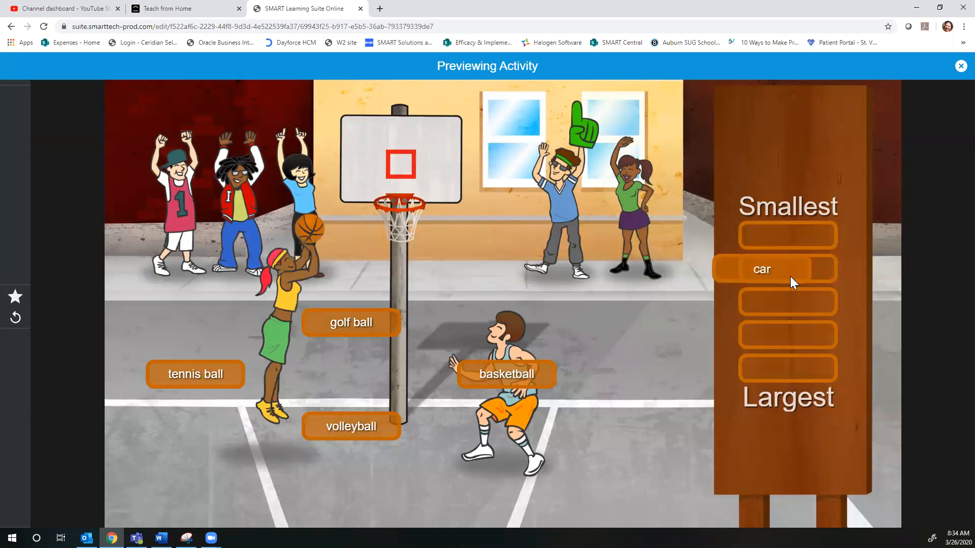
pyautogui.moveTo(337, 326); pyautogui.dragTo(746, 240)
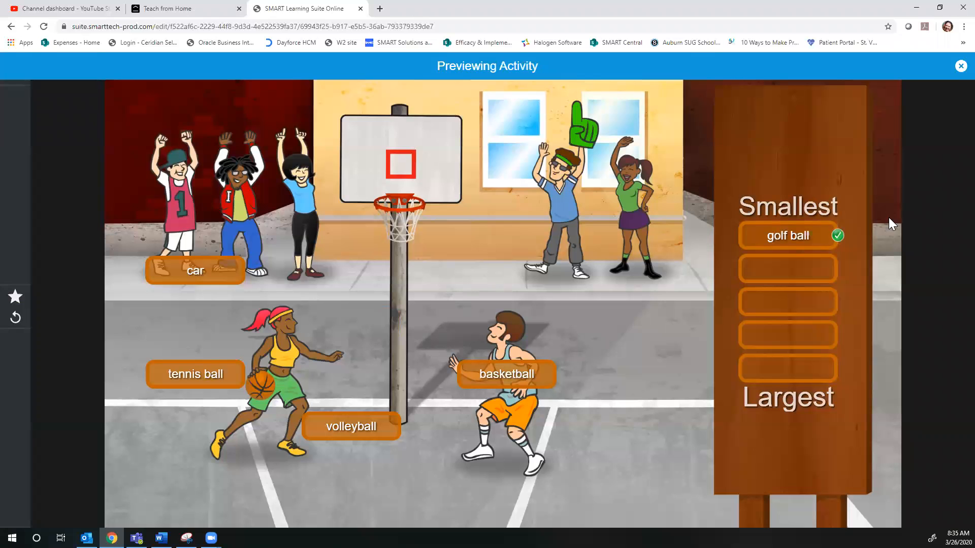
pyautogui.moveTo(195, 277); pyautogui.dragTo(795, 287)
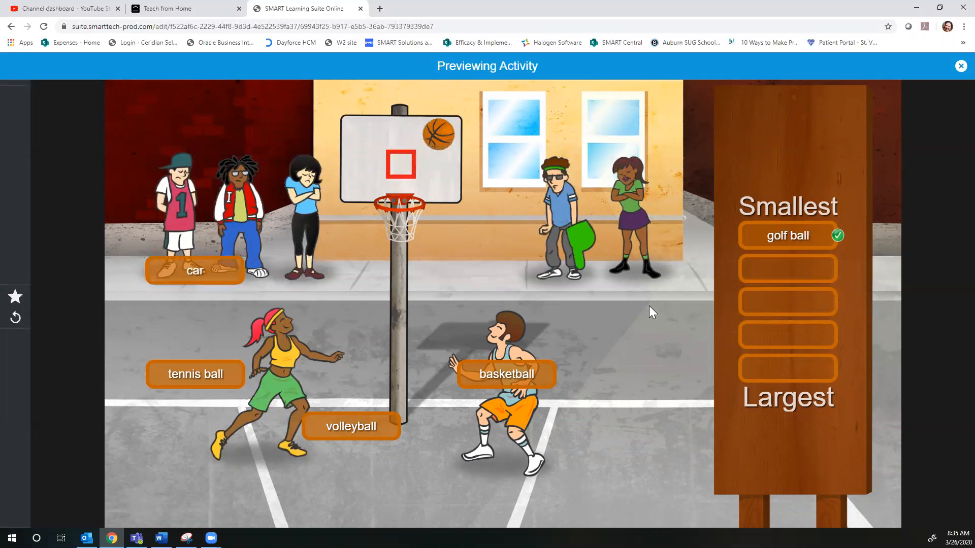
# Close the Rank Order preview and finish editing the Irregular nouns new lesson to return to the library
pyautogui.click(961, 66)
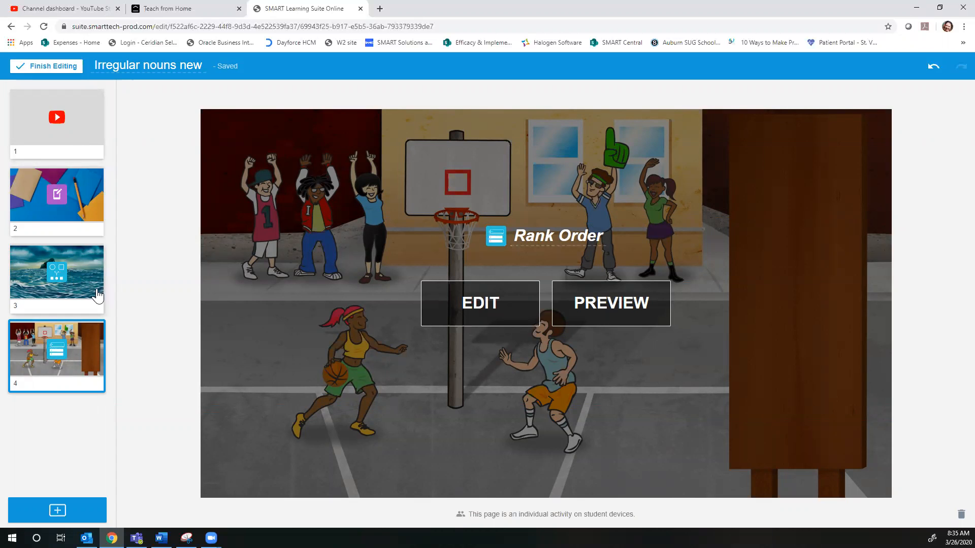
pyautogui.click(71, 288)
pyautogui.click(75, 352)
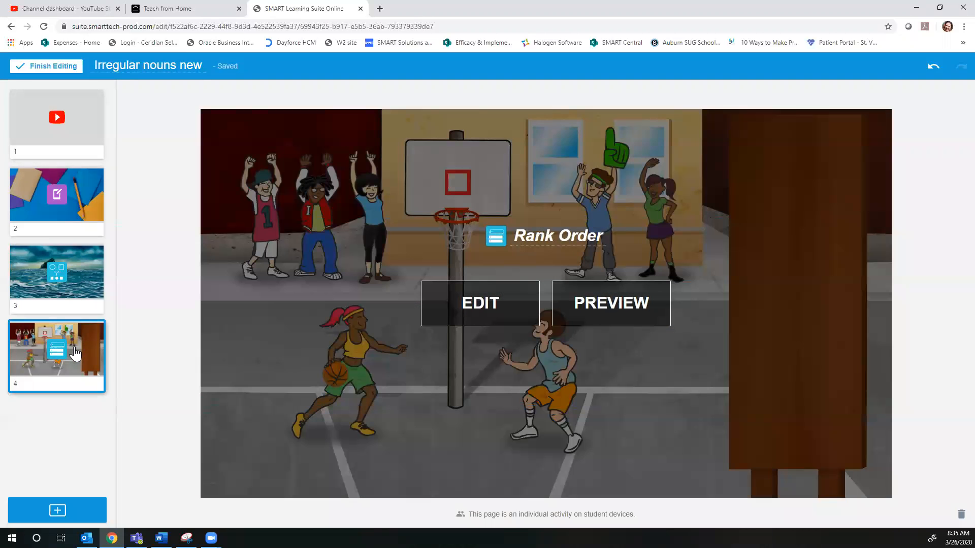
pyautogui.click(51, 67)
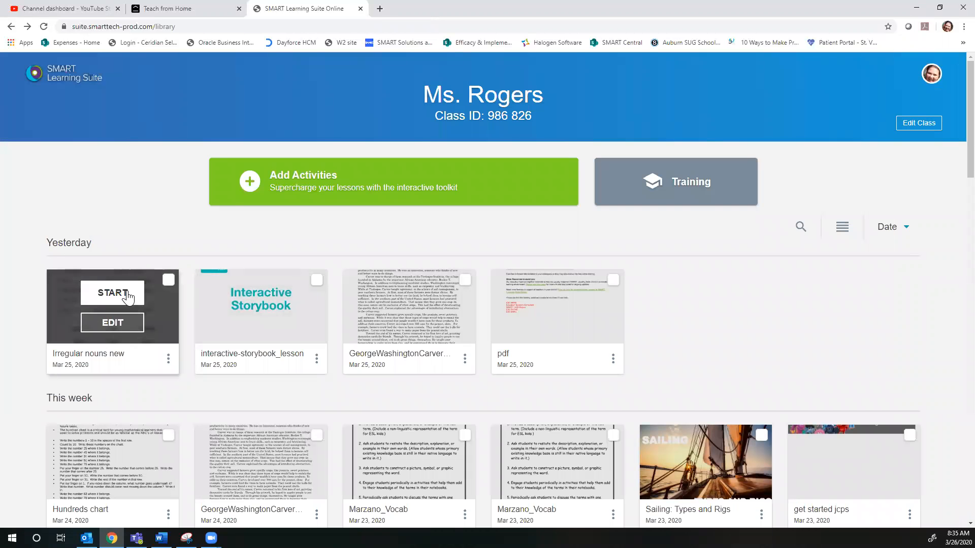
# Check the share link options for teachers and students of the Irregular nouns new lesson, then close them
pyautogui.click(167, 361)
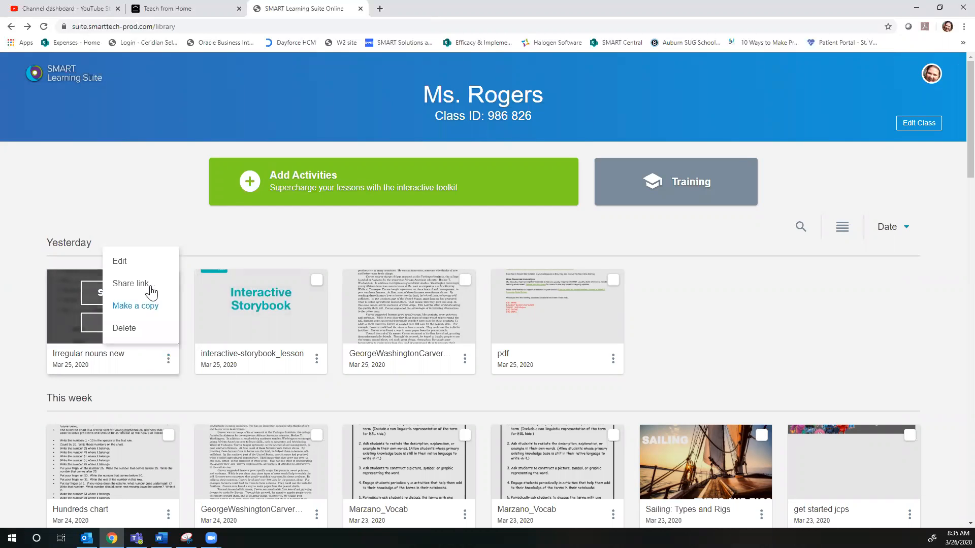
pyautogui.click(133, 284)
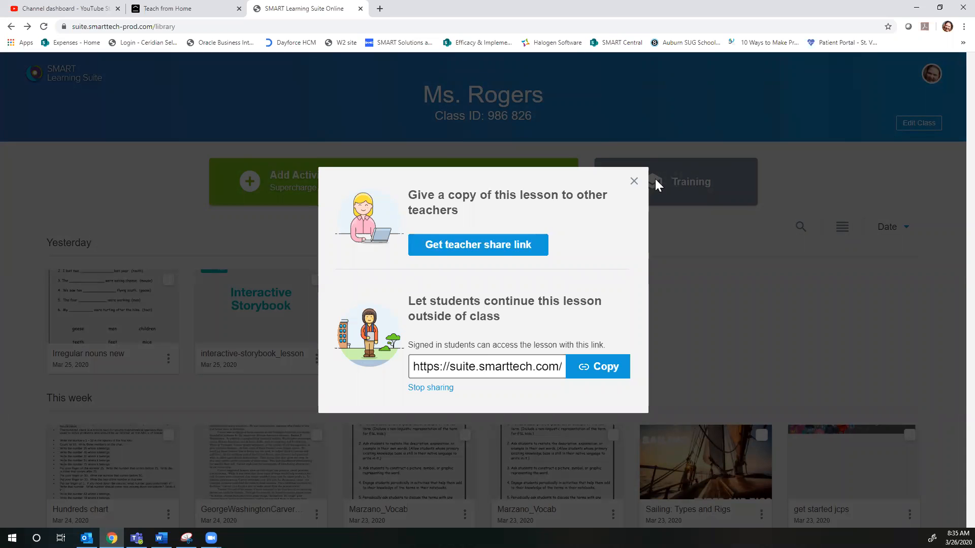
pyautogui.click(635, 183)
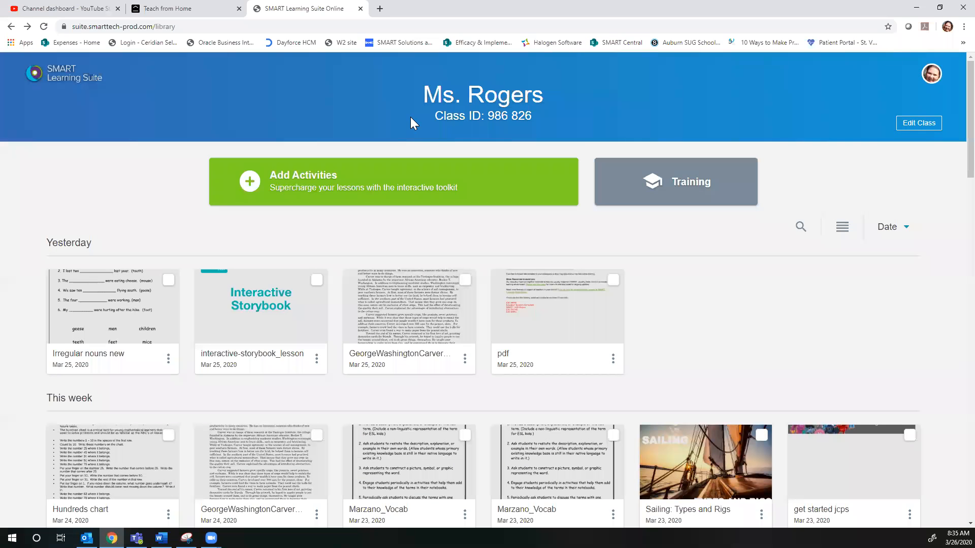
# Start presenting the Irregular nouns new lesson and play the YouTube video on its first page
pyautogui.moveTo(113, 336)
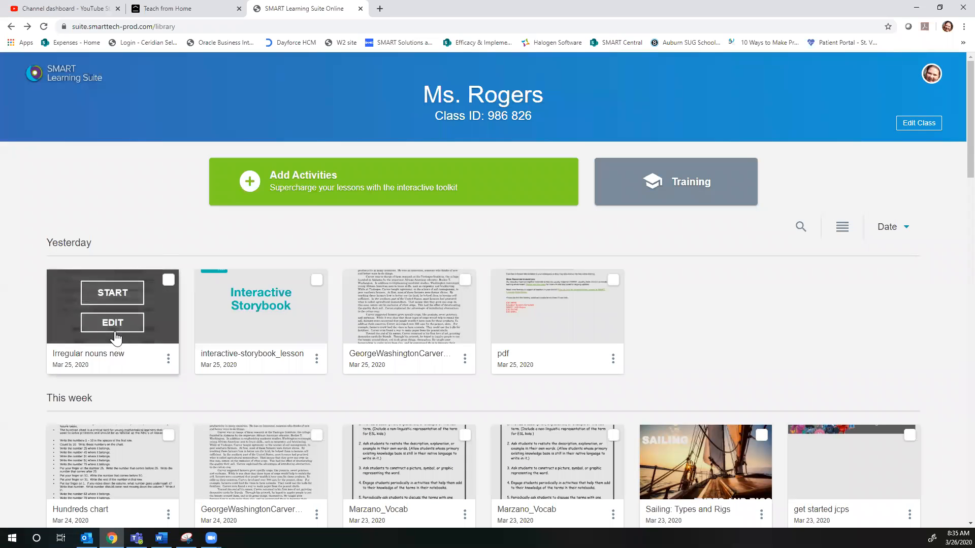
pyautogui.click(112, 304)
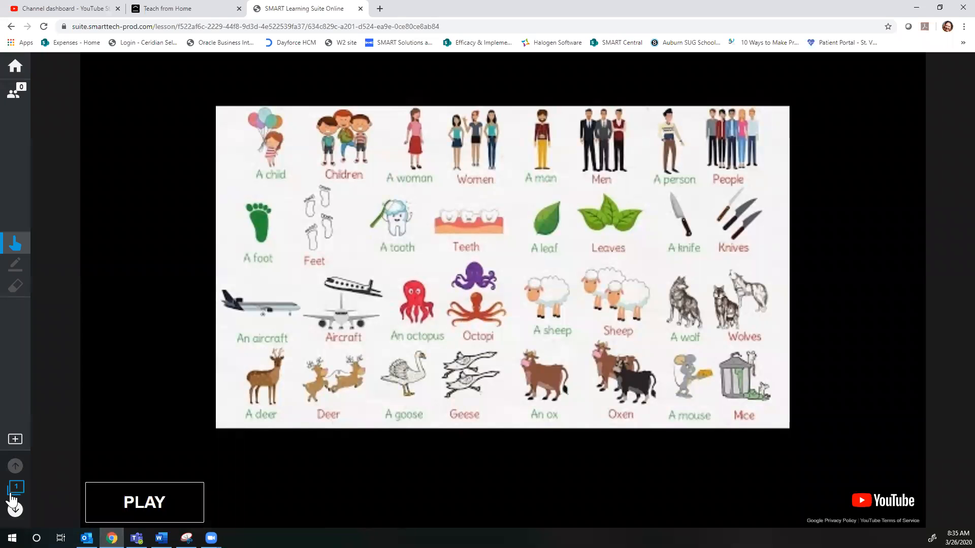
pyautogui.click(143, 505)
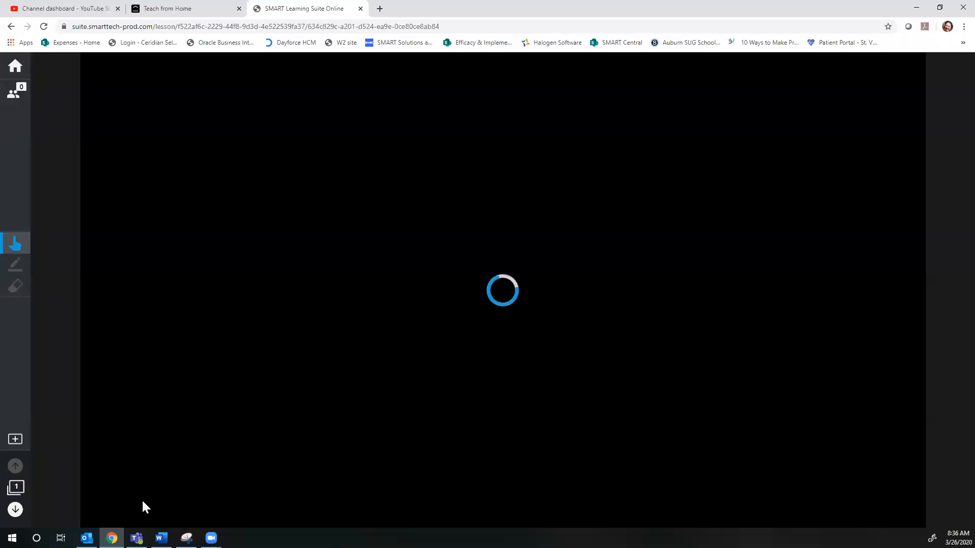
# Advance to the handout on page 2, start it and open the listed student's worksheet to view progress
pyautogui.click(16, 510)
pyautogui.click(528, 308)
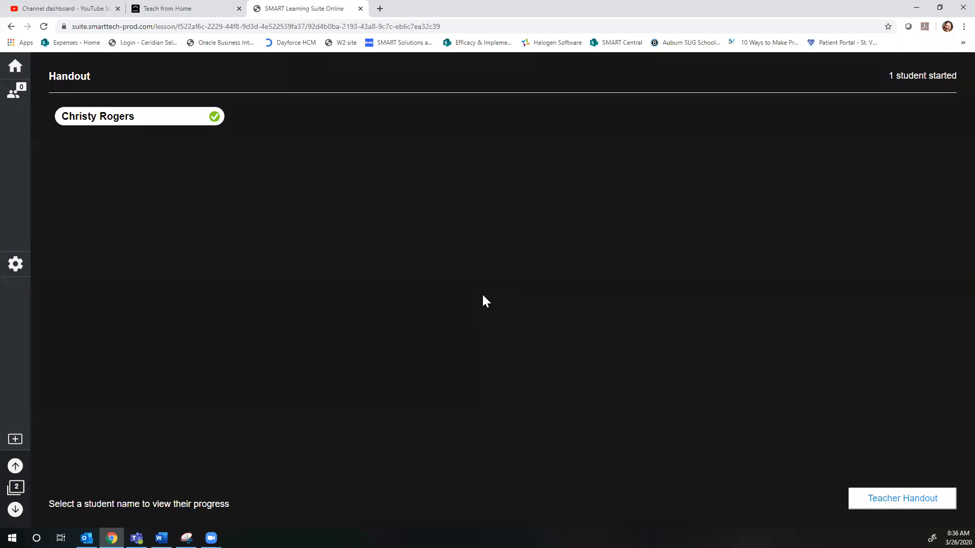
pyautogui.click(109, 120)
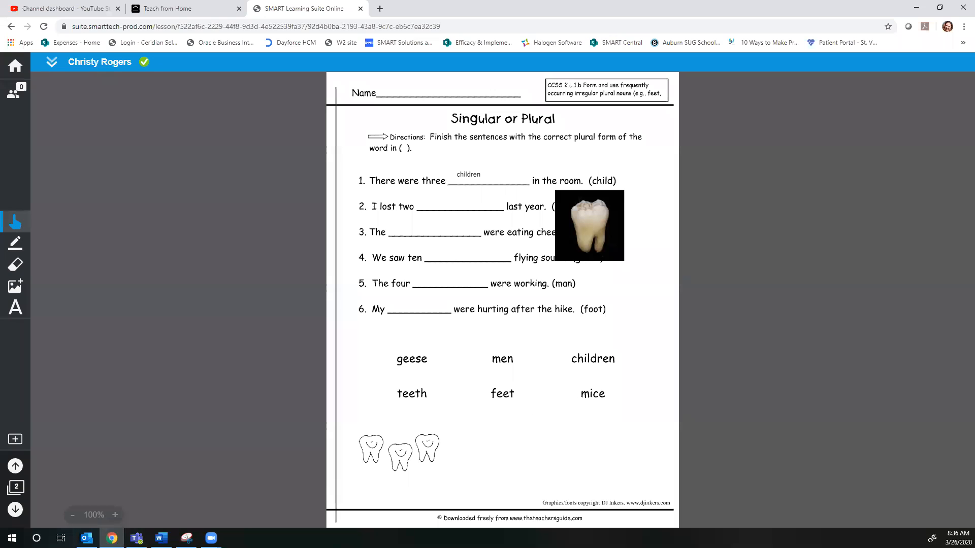
# Advance through the remaining lesson pages, starting the Super Sort activity on page 3 and Rank Order on page 4
pyautogui.click(16, 510)
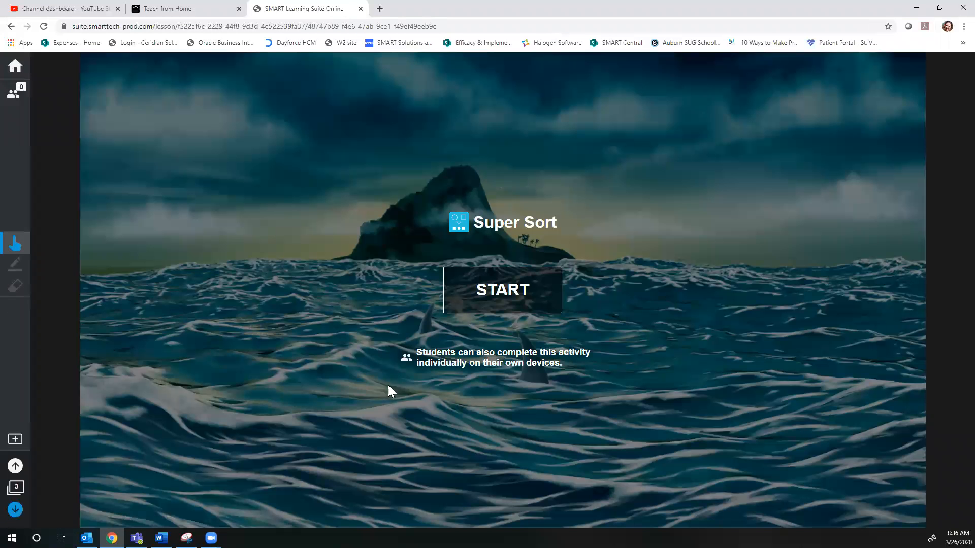
pyautogui.click(486, 304)
pyautogui.click(16, 510)
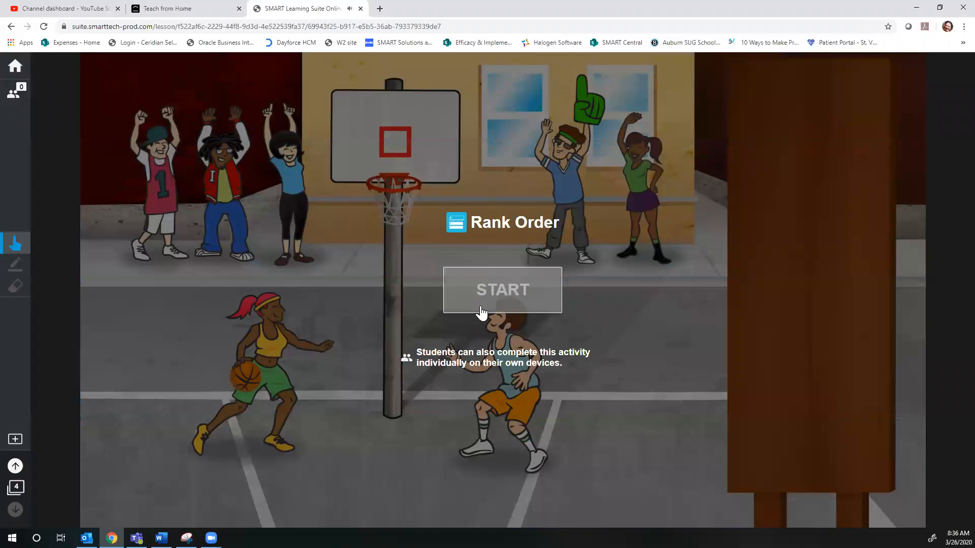
pyautogui.click(482, 310)
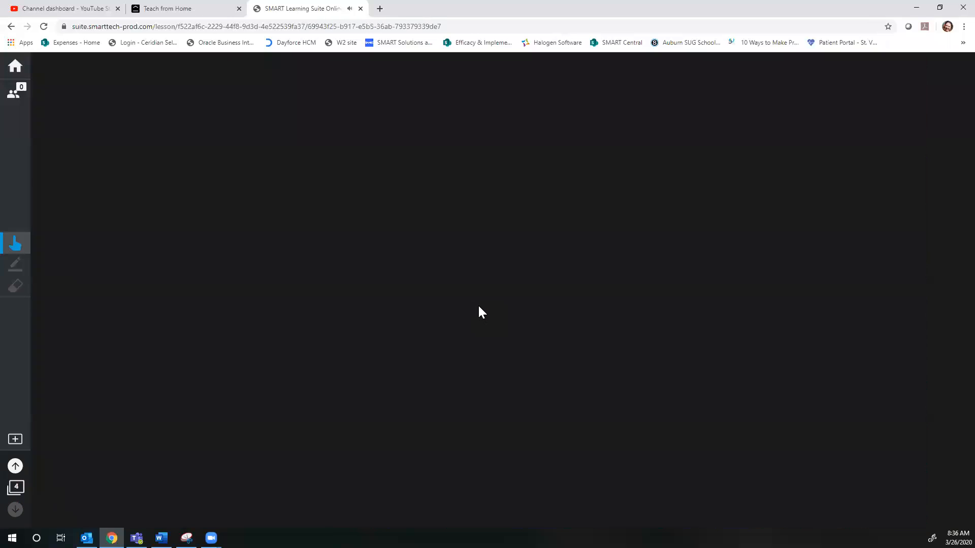